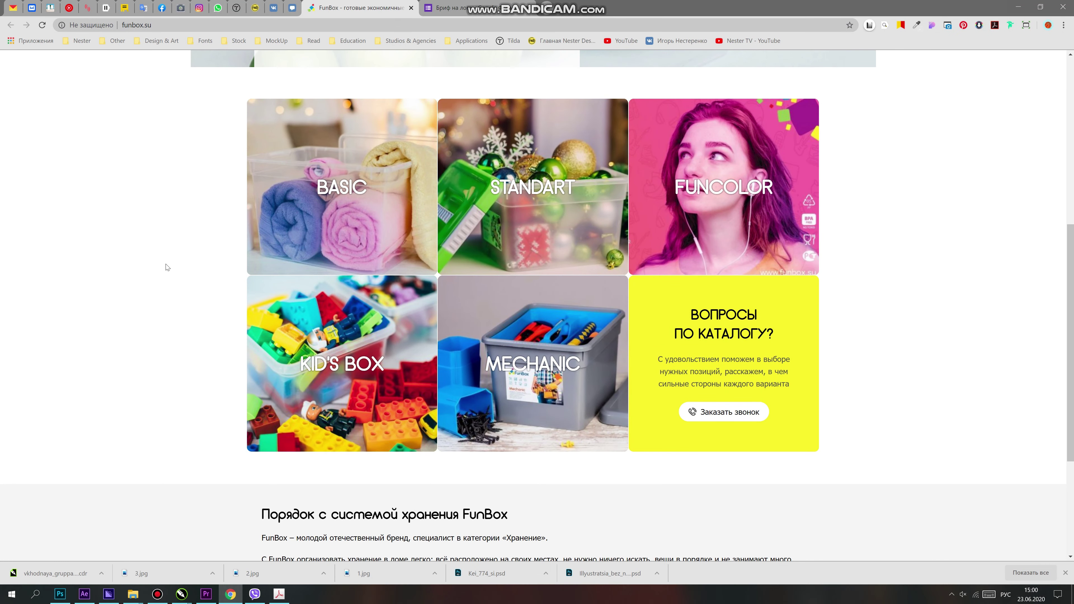
Look through the FunBox home page, from the container banner and product series tiles to the brand description.
{"action": "scroll", "coordinate": [168, 254], "scroll_direction": "up", "scroll_amount": 2}
{"action": "scroll", "coordinate": [160, 273], "scroll_direction": "up", "scroll_amount": 3}
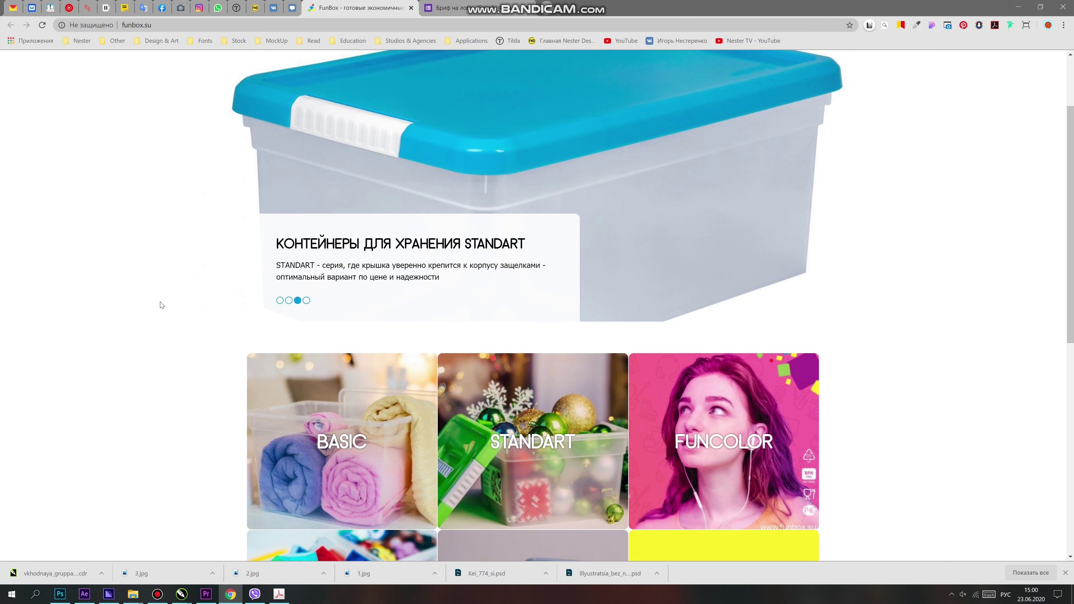
{"action": "scroll", "coordinate": [169, 266], "scroll_direction": "down", "scroll_amount": 2}
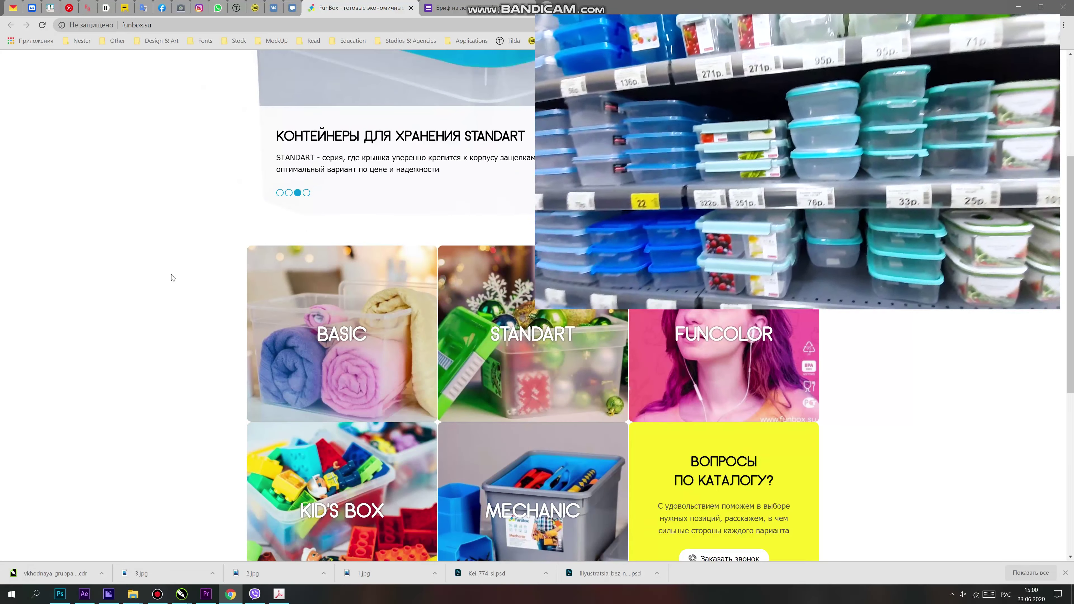
{"action": "scroll", "coordinate": [172, 279], "scroll_direction": "down", "scroll_amount": 2}
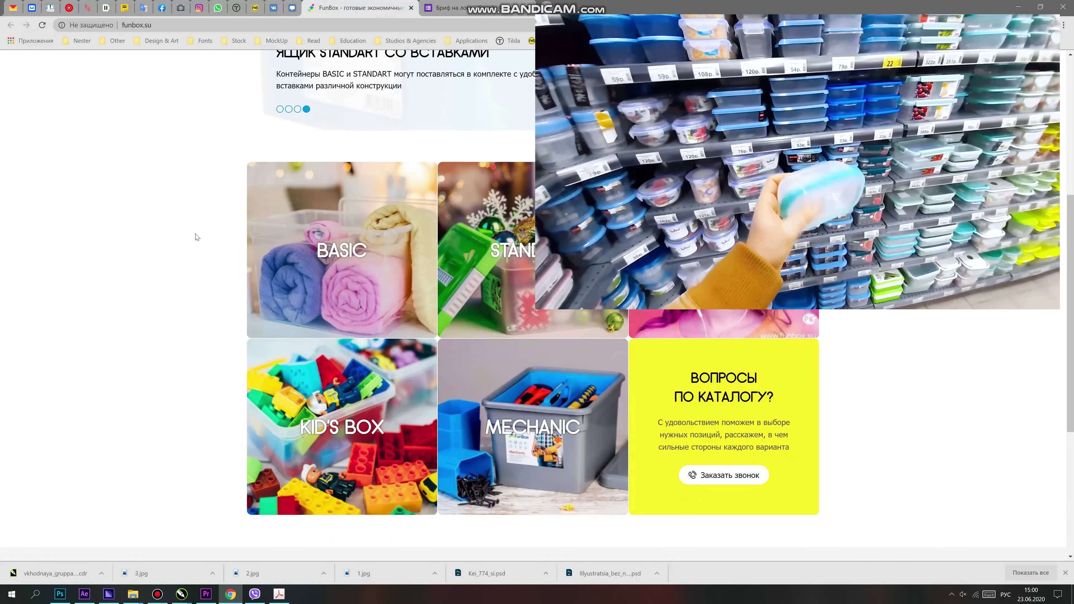
{"action": "scroll", "coordinate": [196, 236], "scroll_direction": "down", "scroll_amount": 5}
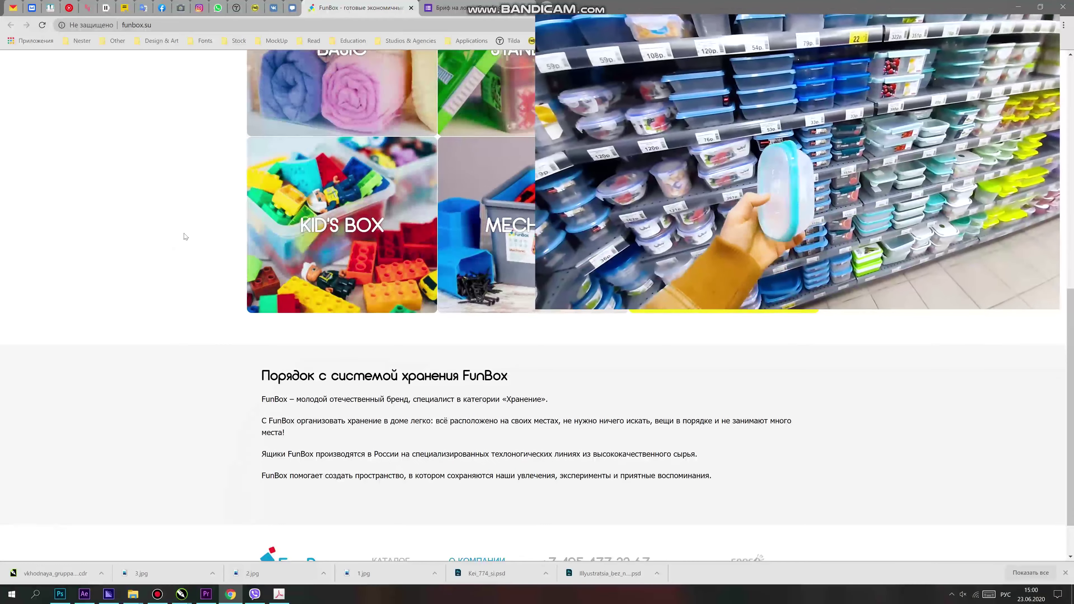
{"action": "scroll", "coordinate": [178, 203], "scroll_direction": "up", "scroll_amount": 12}
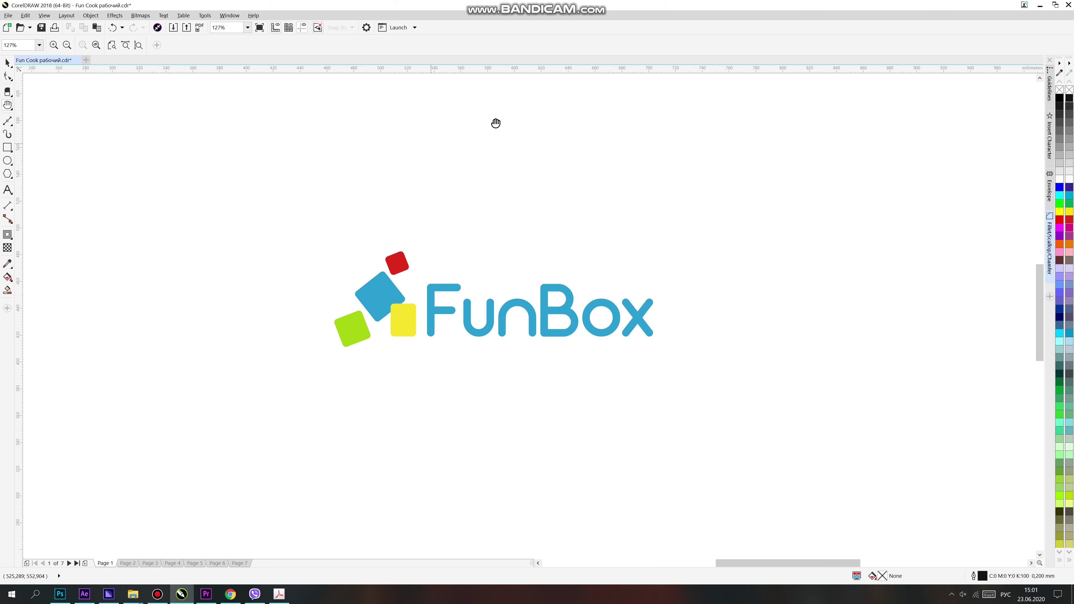
Switch to CorelDRAW, view the FunBox logo on page 1, and open page 2 with all its content in view.
{"action": "left_click_drag", "start_coordinate": [426, 196], "coordinate": [439, 186]}
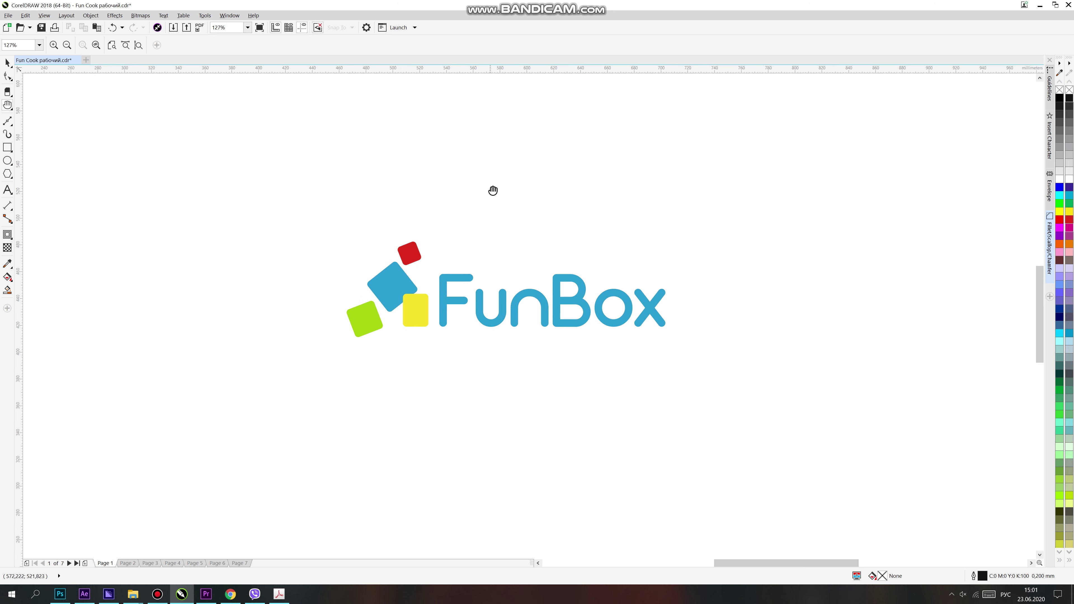
{"action": "left_click_drag", "start_coordinate": [590, 168], "coordinate": [593, 172]}
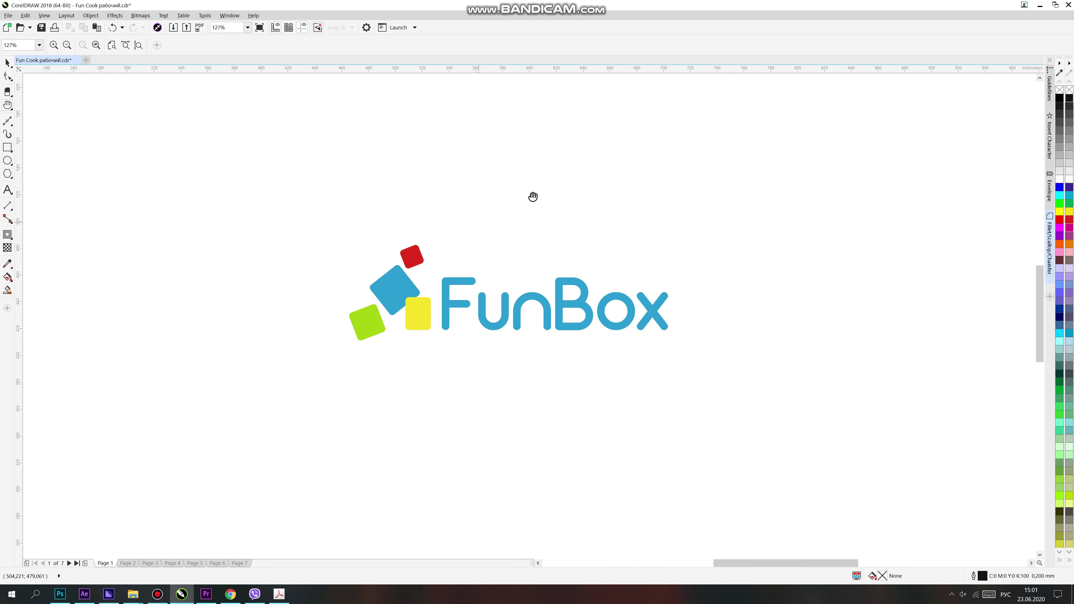
{"action": "left_click", "coordinate": [127, 563]}
{"action": "key", "text": "z"}
{"action": "scroll", "coordinate": [431, 238], "scroll_direction": "down", "scroll_amount": 1}
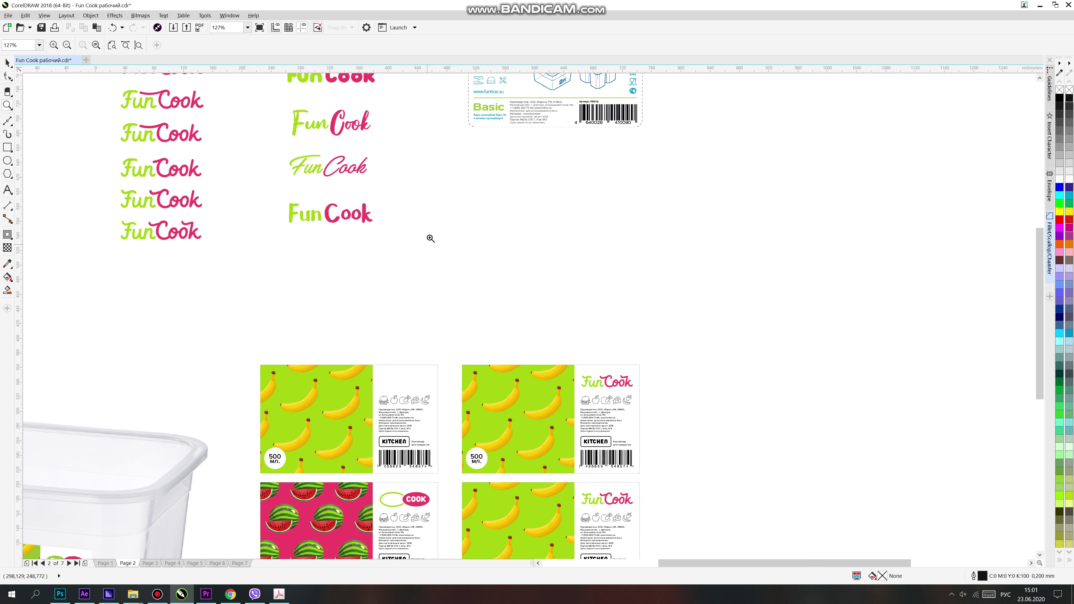
{"action": "key", "text": "F4"}
Zoom in on the column of handwritten Fun Cook logo variants, starting with the black version.
{"action": "left_click_drag", "start_coordinate": [628, 106], "coordinate": [174, 341]}
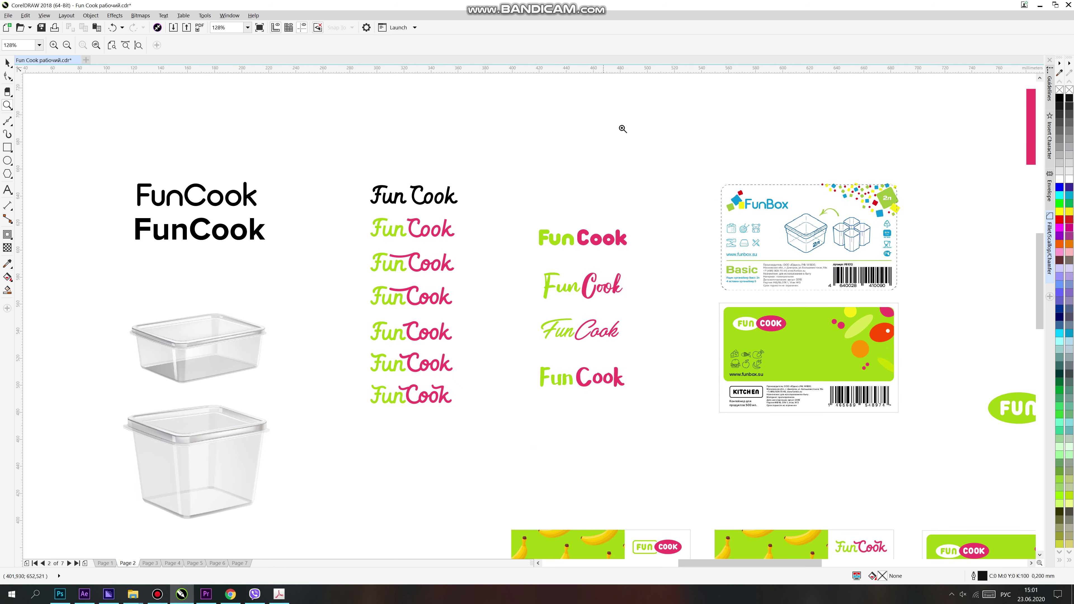
{"action": "left_click_drag", "start_coordinate": [595, 161], "coordinate": [314, 454]}
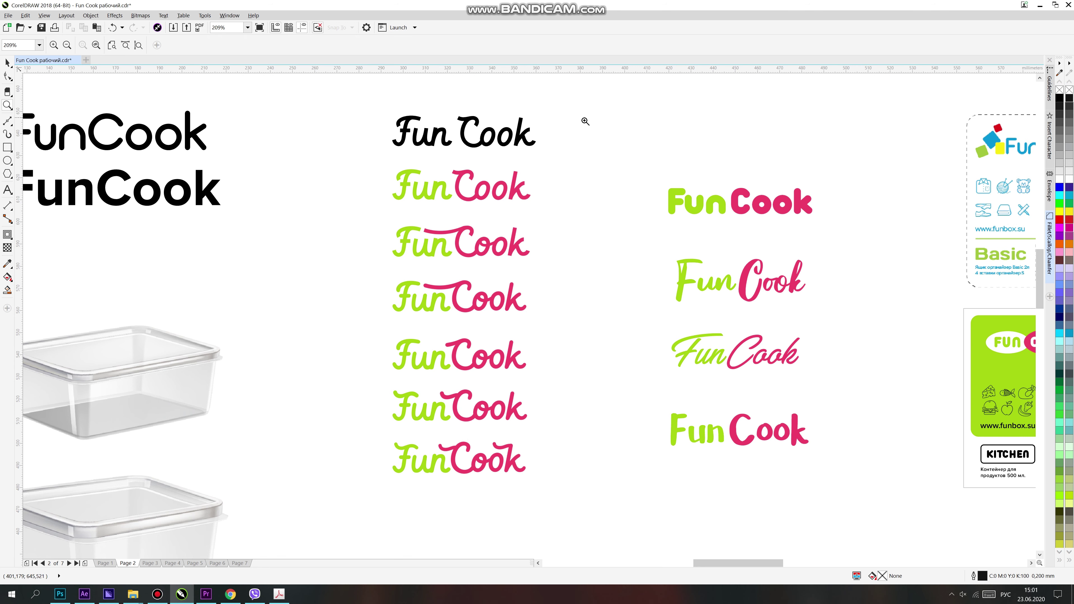
{"action": "left_click_drag", "start_coordinate": [574, 242], "coordinate": [571, 230]}
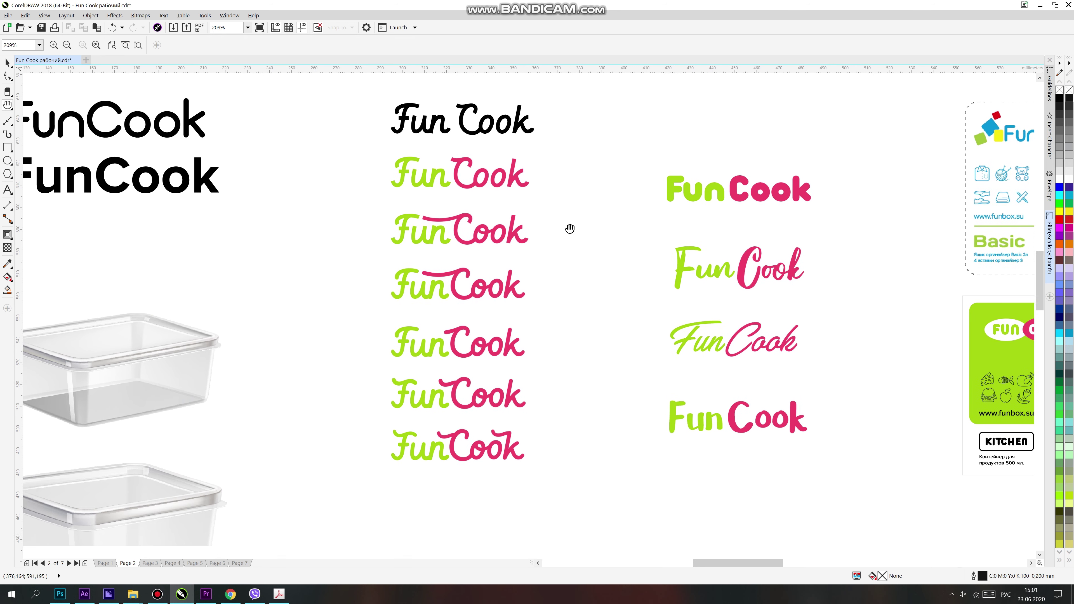
{"action": "key", "text": "z"}
{"action": "left_click_drag", "start_coordinate": [663, 91], "coordinate": [327, 249]}
{"action": "key", "text": "space"}
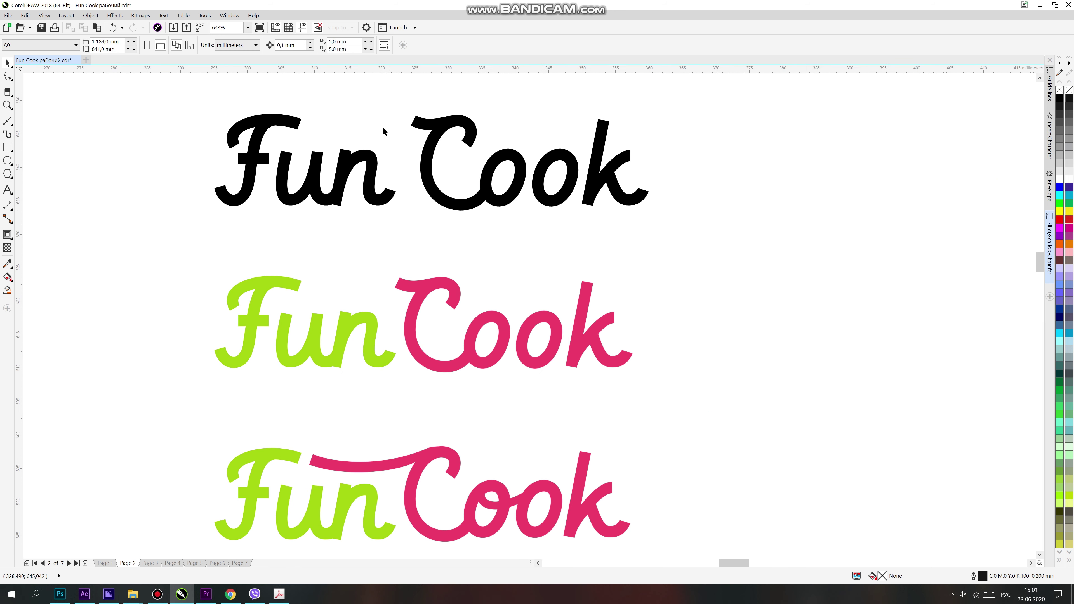
Examine the handwritten Fun Cook logo variants one after another, down to the last green and pink version.
{"action": "key", "text": "h"}
{"action": "left_click_drag", "start_coordinate": [615, 237], "coordinate": [630, 230]}
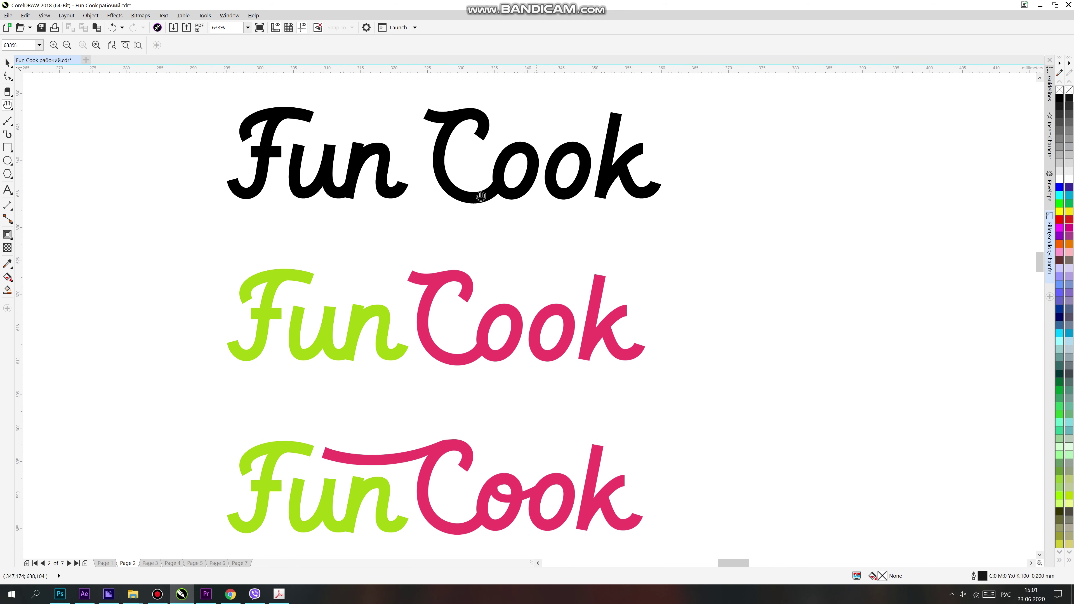
{"action": "left_click_drag", "start_coordinate": [388, 294], "coordinate": [369, 239]}
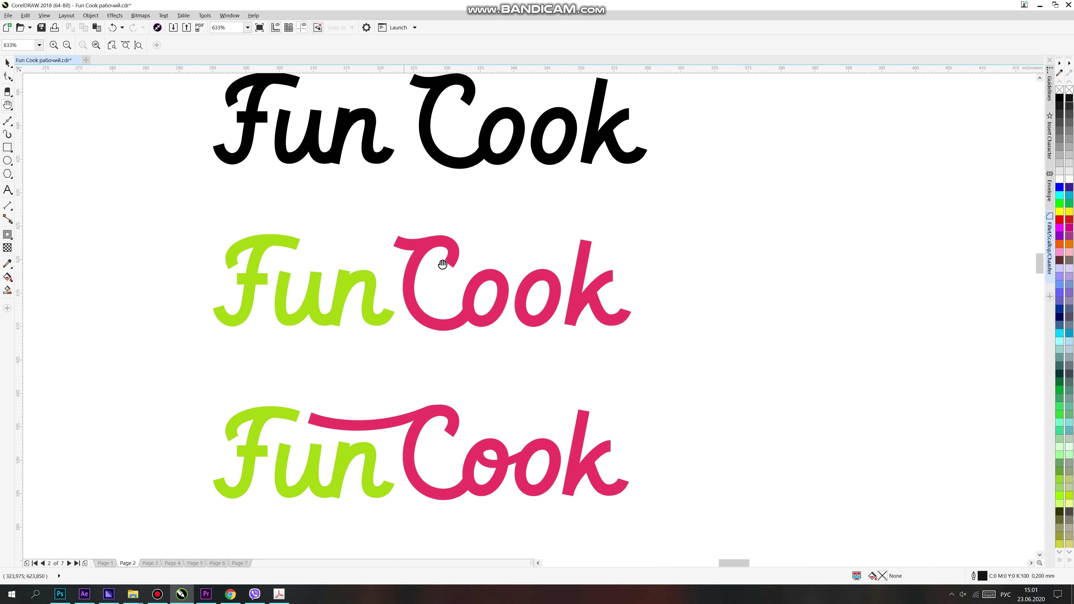
{"action": "left_click_drag", "start_coordinate": [489, 347], "coordinate": [499, 202]}
{"action": "left_click_drag", "start_coordinate": [655, 406], "coordinate": [649, 306]}
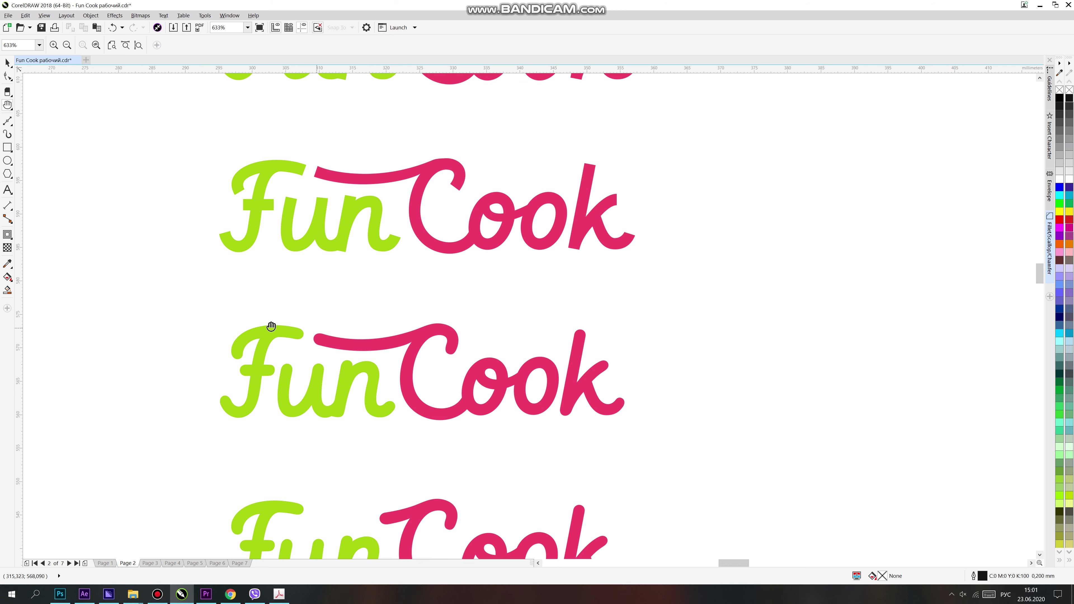
{"action": "scroll", "coordinate": [384, 360], "scroll_direction": "down", "scroll_amount": 6}
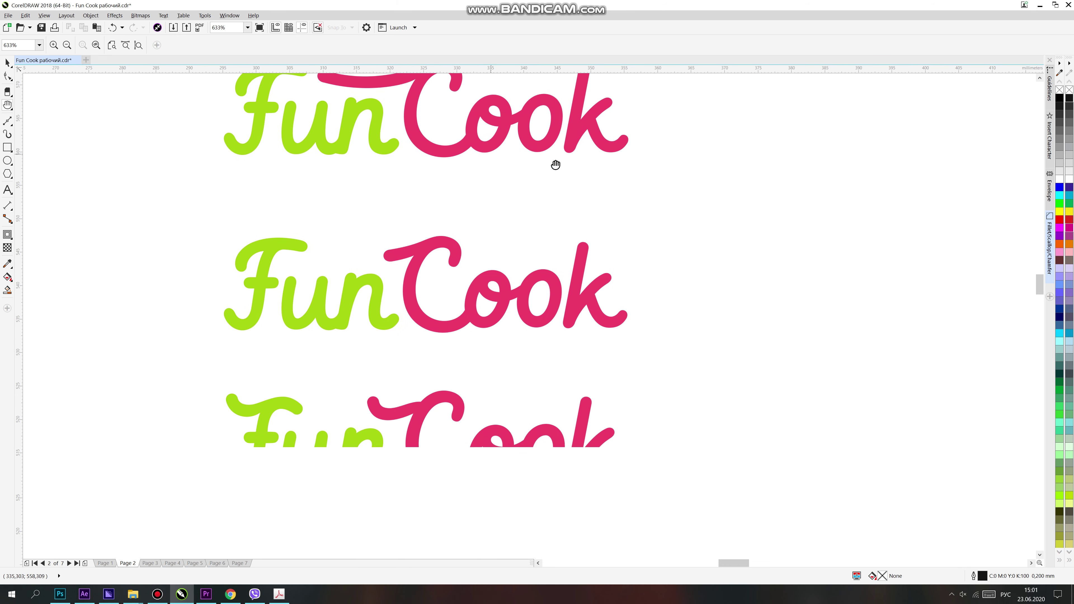
{"action": "scroll", "coordinate": [667, 321], "scroll_direction": "down", "scroll_amount": 4}
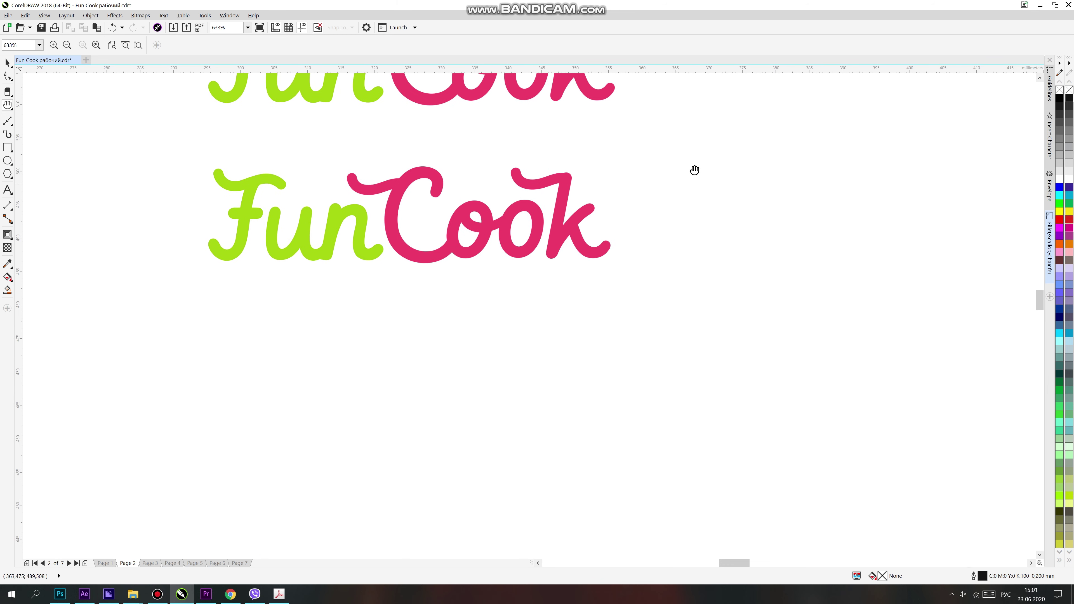
{"action": "scroll", "coordinate": [314, 265], "scroll_direction": "up", "scroll_amount": 1}
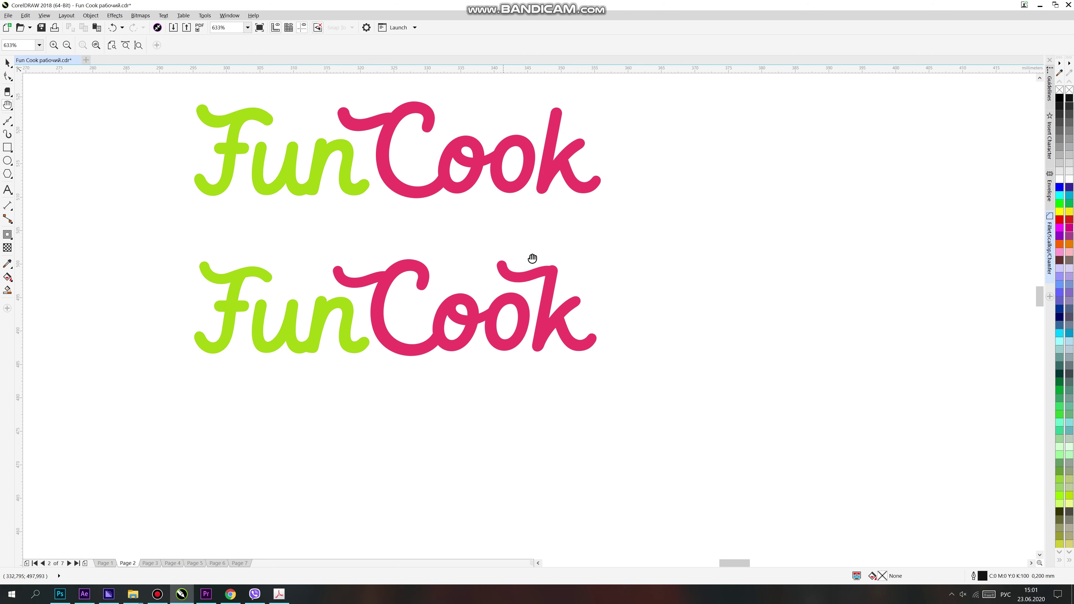
Compare the existing FunBox Basic label with the green Fun Cook Kitchen label below it.
{"action": "key", "text": "space"}
{"action": "scroll", "coordinate": [519, 248], "scroll_direction": "down", "scroll_amount": 3}
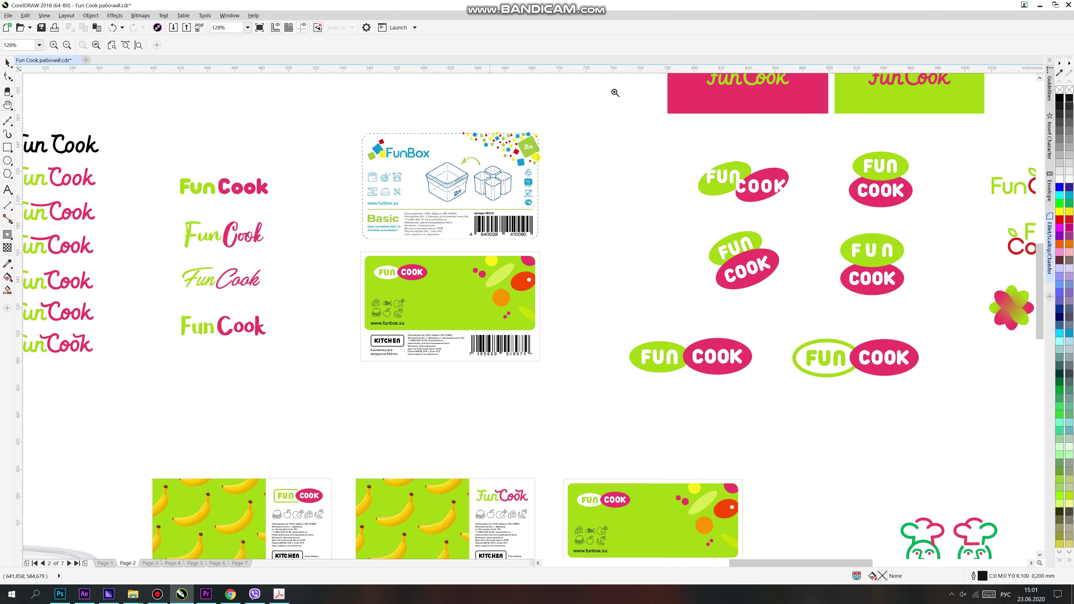
{"action": "left_click_drag", "start_coordinate": [300, 405], "coordinate": [298, 403]}
{"action": "key", "text": "h"}
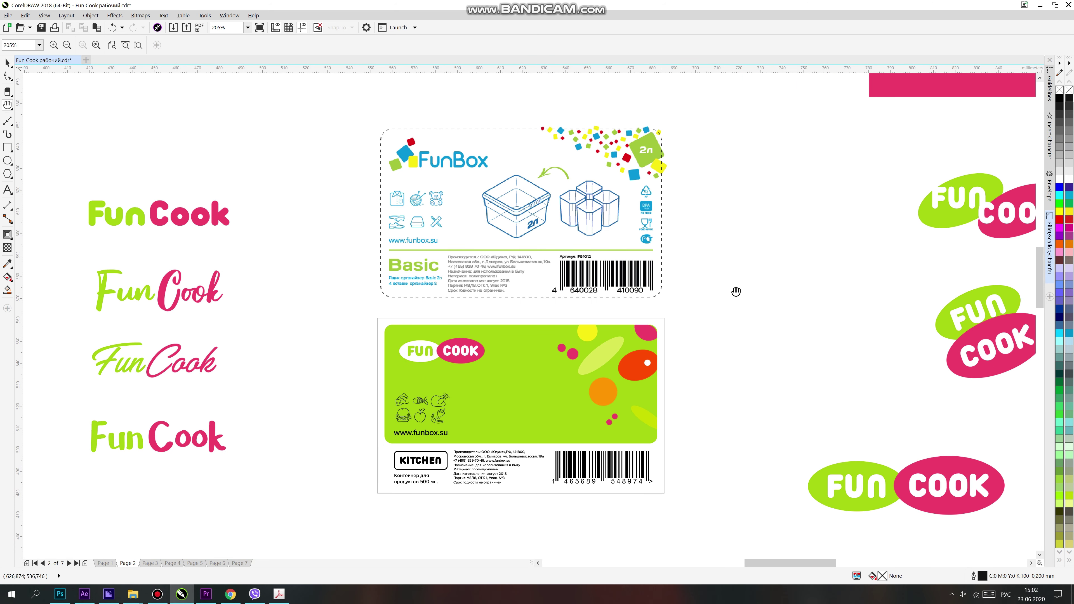
{"action": "left_click_drag", "start_coordinate": [736, 290], "coordinate": [650, 225]}
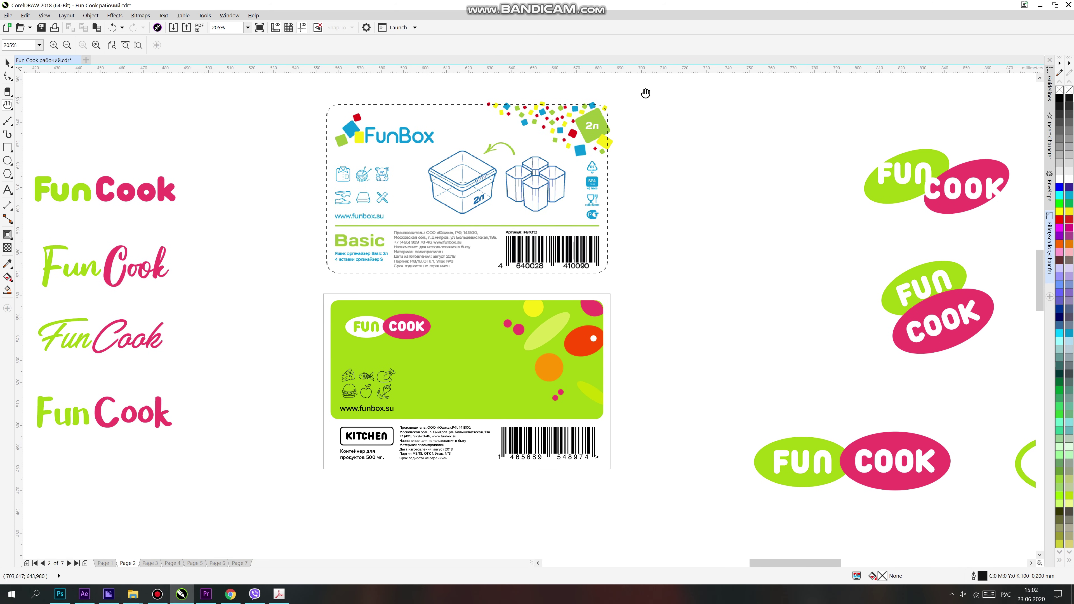
{"action": "left_click_drag", "start_coordinate": [688, 292], "coordinate": [670, 253]}
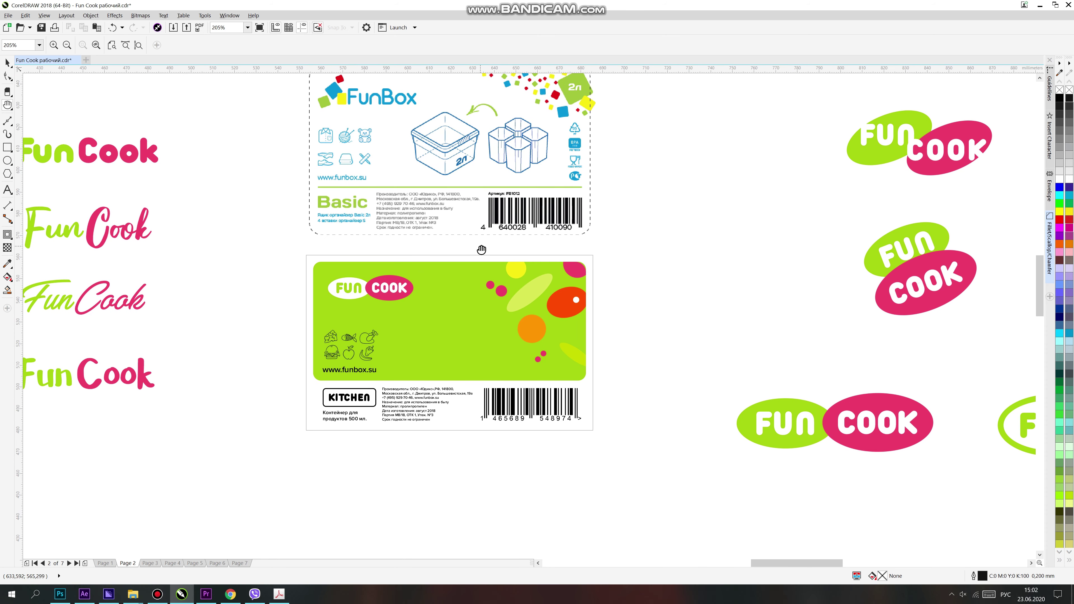
{"action": "left_click_drag", "start_coordinate": [673, 233], "coordinate": [699, 214]}
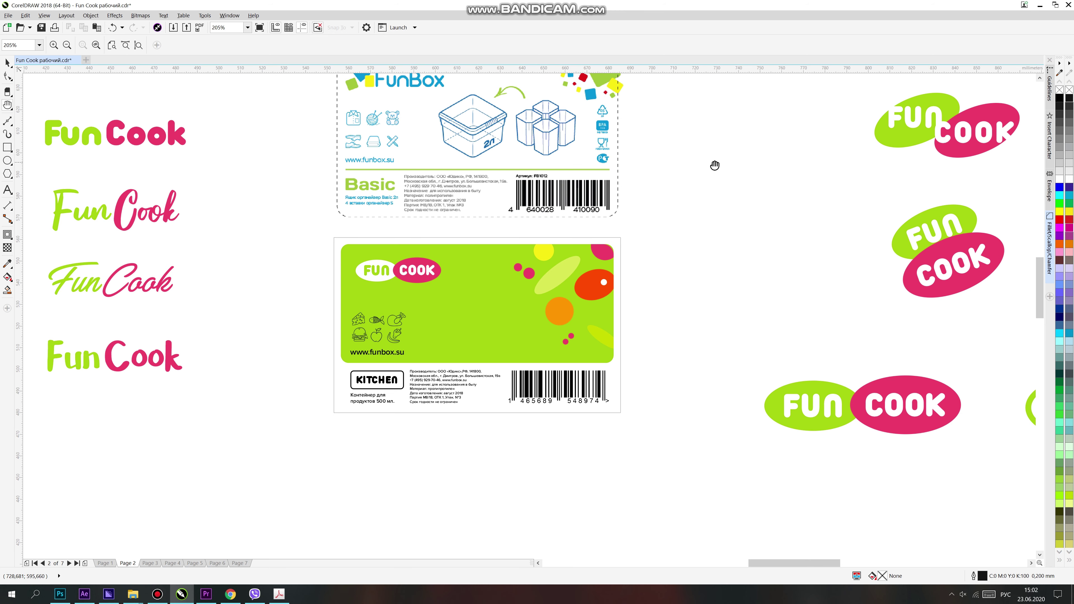
{"action": "left_click_drag", "start_coordinate": [688, 245], "coordinate": [732, 221]}
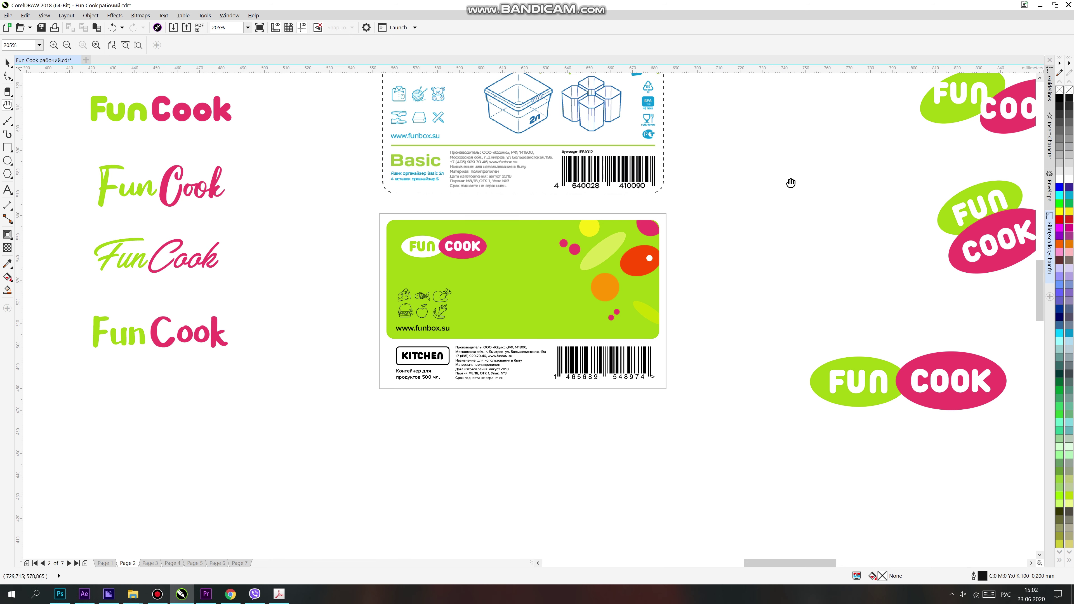
Examine the oval Fun Cook logos, the lettering on pink and green backgrounds, and the leaf and flower variants.
{"action": "scroll", "coordinate": [715, 209], "scroll_direction": "right", "scroll_amount": 8}
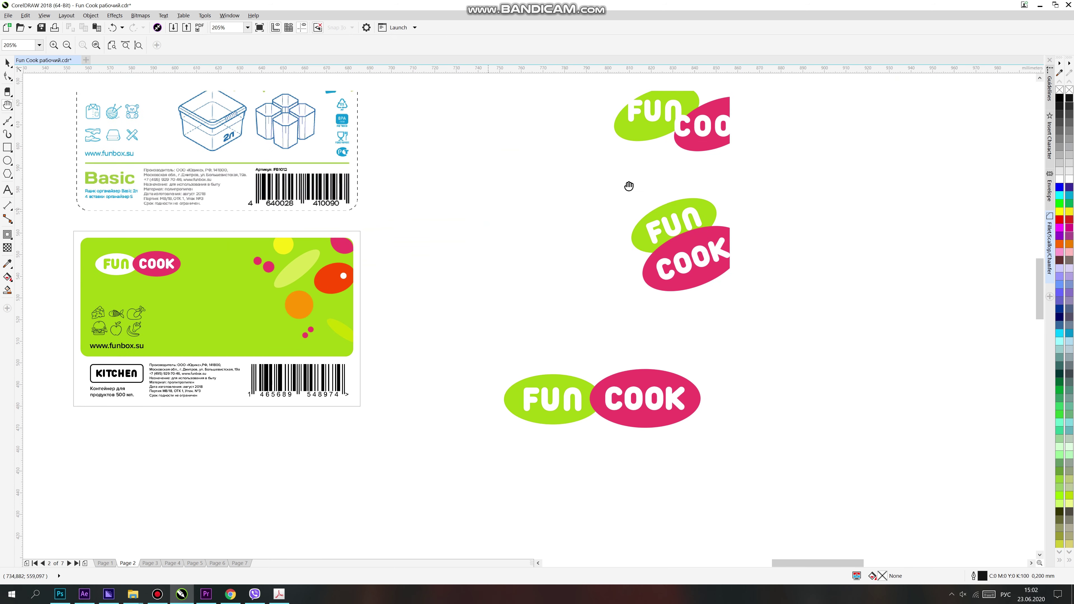
{"action": "scroll", "coordinate": [642, 193], "scroll_direction": "up", "scroll_amount": 3}
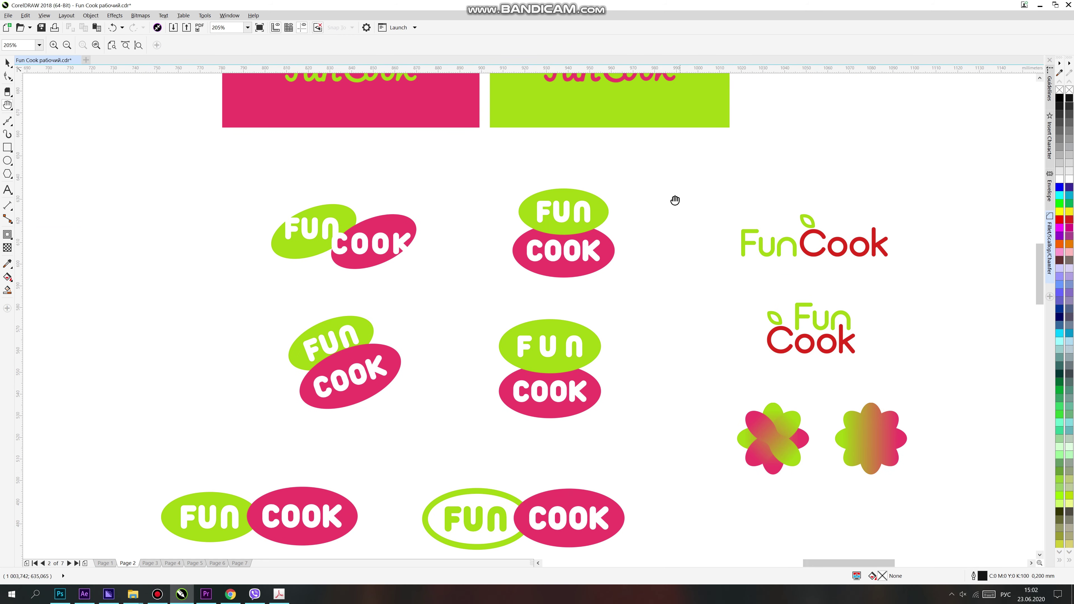
{"action": "left_click_drag", "start_coordinate": [792, 189], "coordinate": [773, 241]}
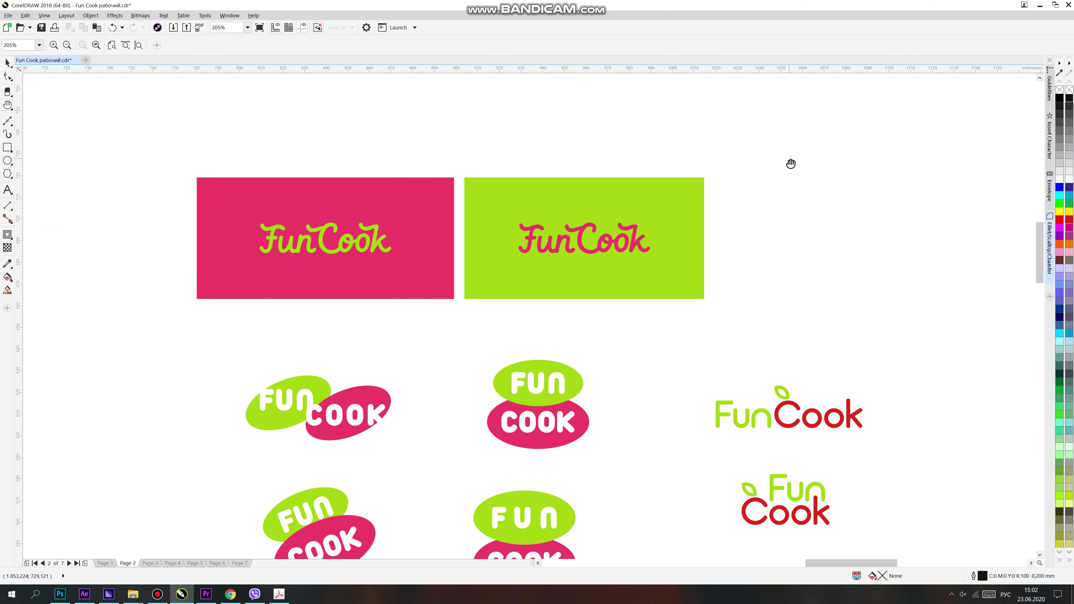
{"action": "left_click_drag", "start_coordinate": [791, 165], "coordinate": [790, 172]}
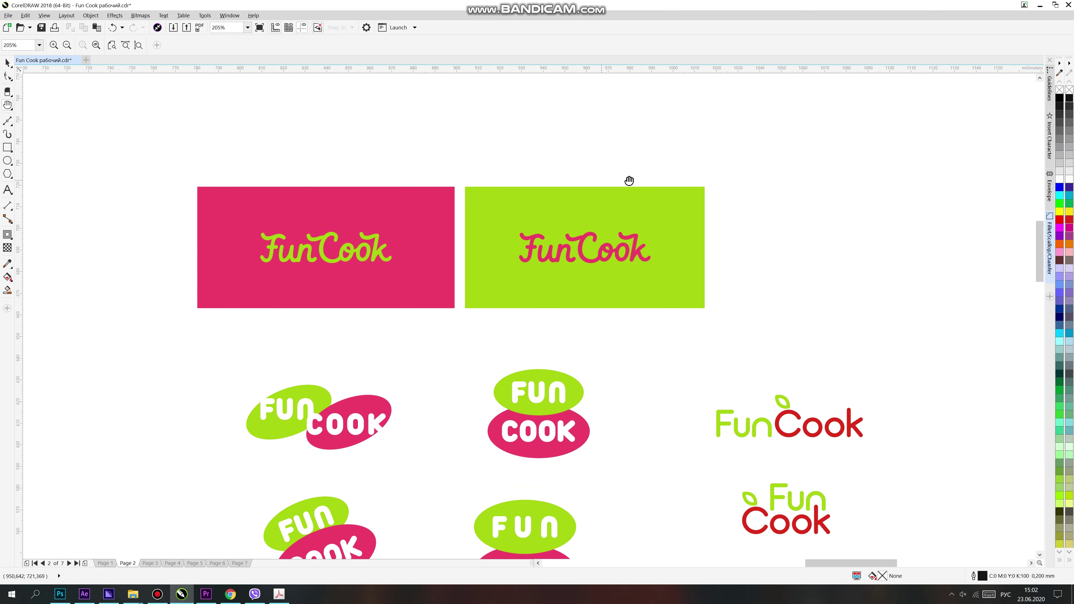
{"action": "left_click_drag", "start_coordinate": [864, 264], "coordinate": [842, 220]}
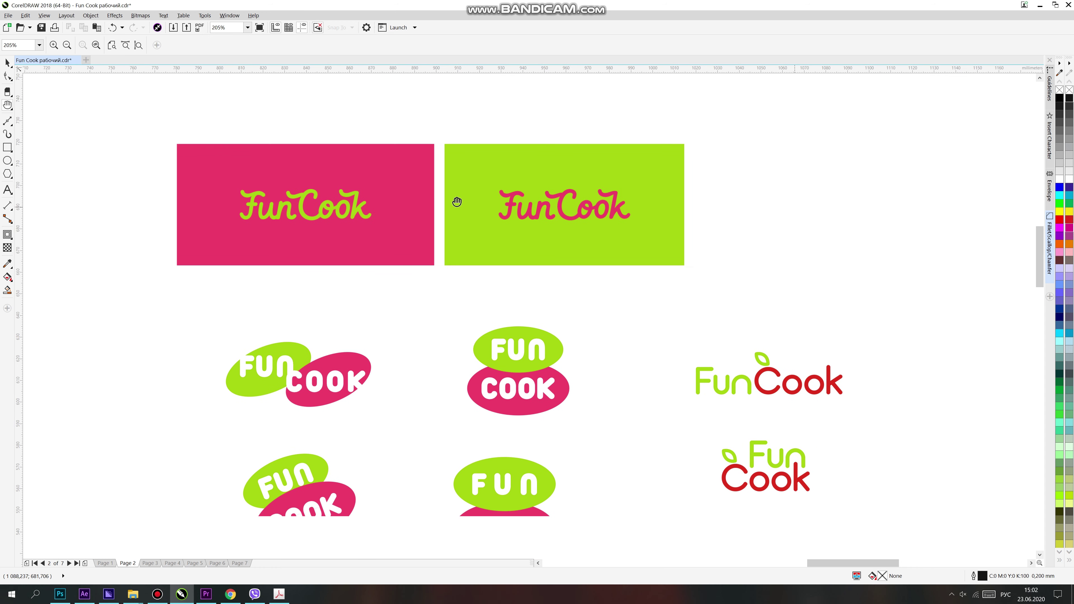
{"action": "left_click_drag", "start_coordinate": [770, 211], "coordinate": [555, 84]}
{"action": "left_click_drag", "start_coordinate": [758, 185], "coordinate": [753, 171]}
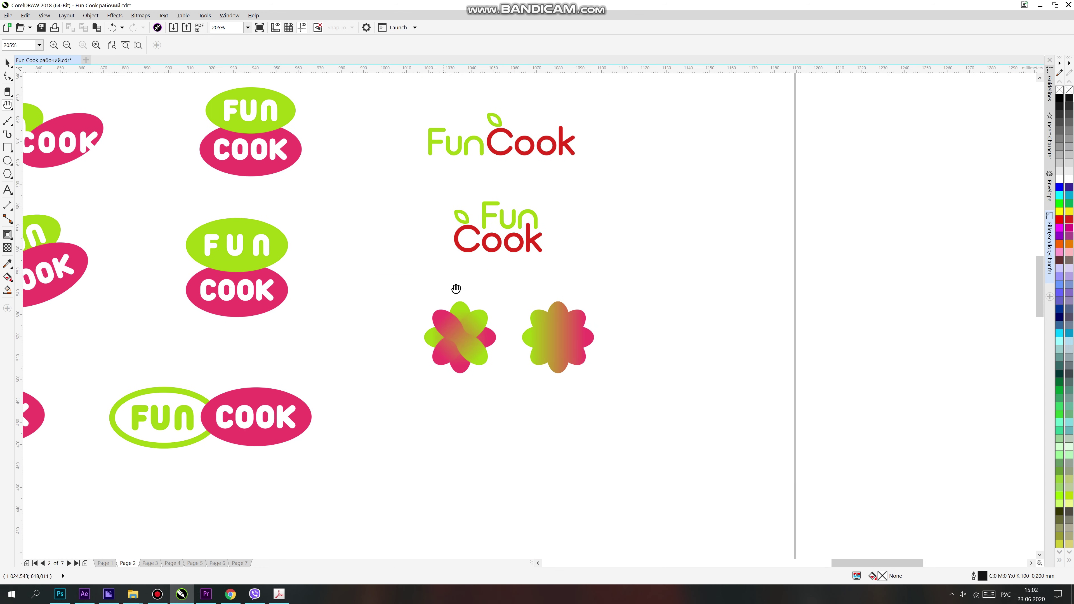
Examine the chef-hat face icons and the Fun Cook logos that combine them with the handwritten lettering.
{"action": "left_click_drag", "start_coordinate": [368, 448], "coordinate": [525, 254]}
{"action": "left_click_drag", "start_coordinate": [370, 393], "coordinate": [428, 176]}
{"action": "scroll", "coordinate": [357, 312], "scroll_direction": "right", "scroll_amount": 1}
{"action": "scroll", "coordinate": [295, 304], "scroll_direction": "down", "scroll_amount": 5}
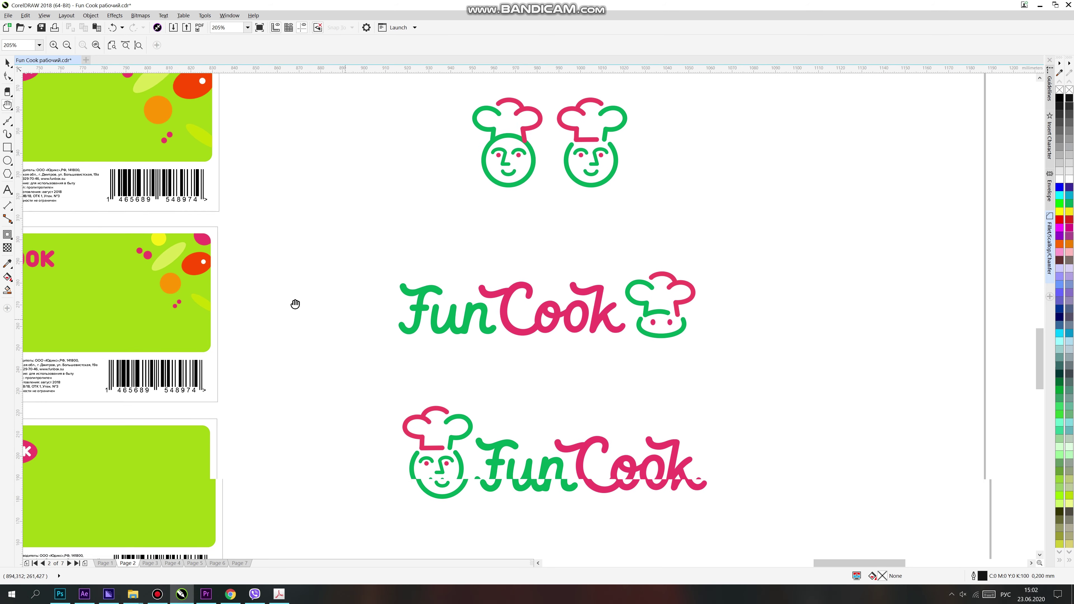
{"action": "scroll", "coordinate": [764, 211], "scroll_direction": "right", "scroll_amount": 2}
{"action": "scroll", "coordinate": [699, 163], "scroll_direction": "up", "scroll_amount": 1}
{"action": "scroll", "coordinate": [699, 162], "scroll_direction": "right", "scroll_amount": 1}
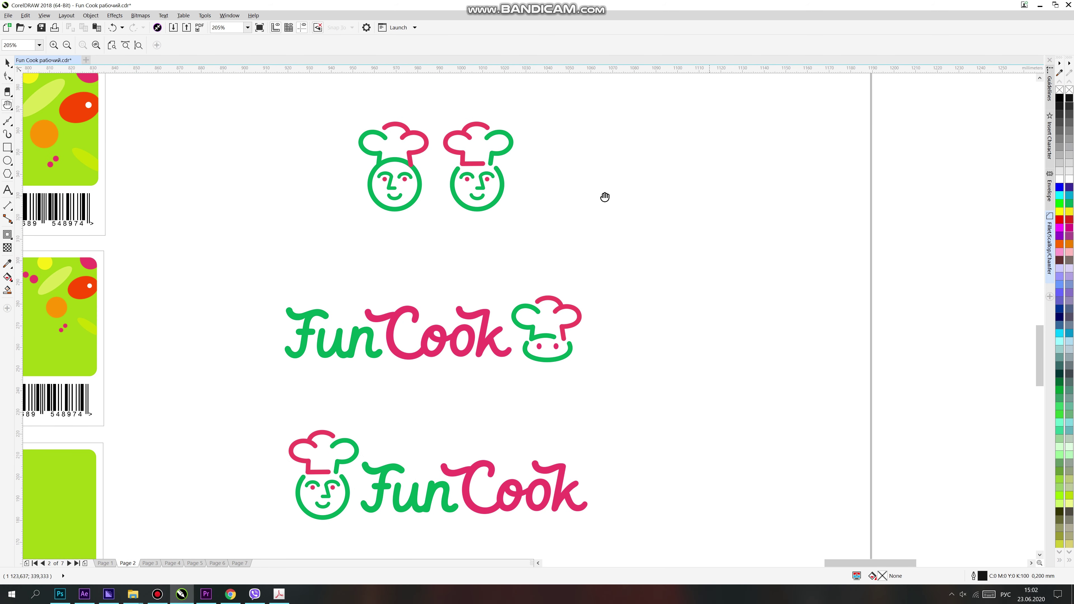
Examine the Kitchen label layouts, from the plain green designs to the banana, watermelon and kiwi pattern versions.
{"action": "scroll", "coordinate": [469, 220], "scroll_direction": "down", "scroll_amount": 1}
{"action": "scroll", "coordinate": [468, 219], "scroll_direction": "left", "scroll_amount": 2}
{"action": "scroll", "coordinate": [469, 219], "scroll_direction": "down", "scroll_amount": 1}
{"action": "scroll", "coordinate": [469, 219], "scroll_direction": "left", "scroll_amount": 6}
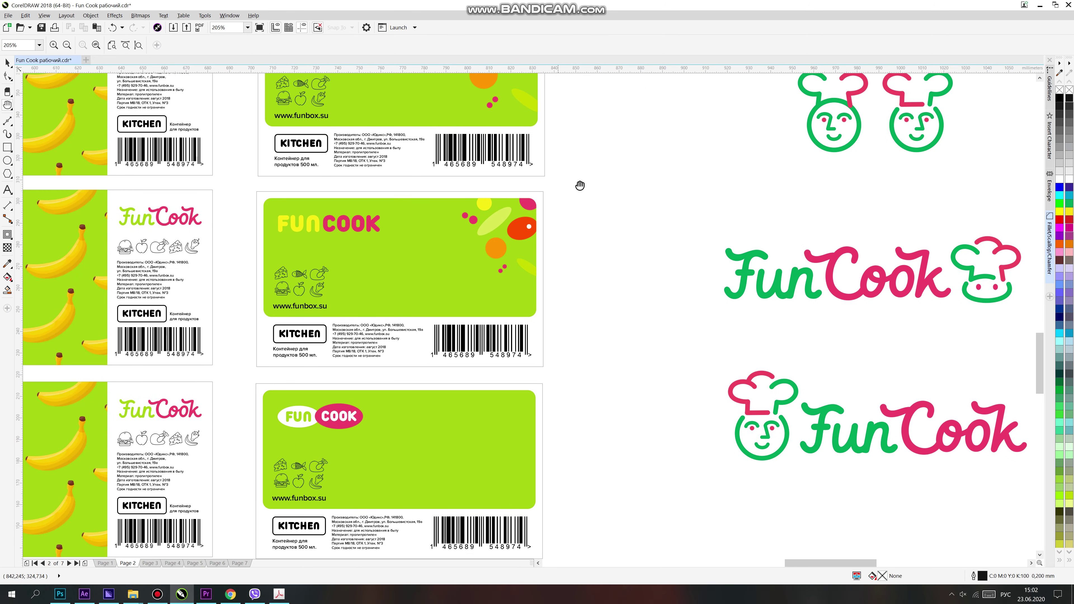
{"action": "scroll", "coordinate": [578, 185], "scroll_direction": "left", "scroll_amount": 3}
{"action": "scroll", "coordinate": [578, 185], "scroll_direction": "down", "scroll_amount": 1}
{"action": "scroll", "coordinate": [386, 201], "scroll_direction": "left", "scroll_amount": 5}
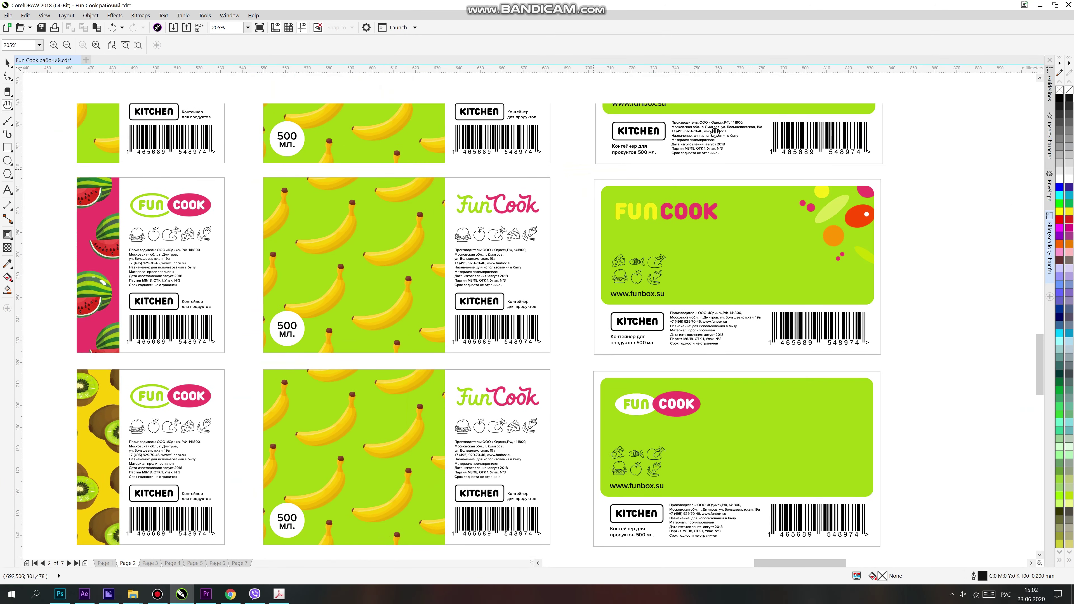
{"action": "scroll", "coordinate": [624, 178], "scroll_direction": "left", "scroll_amount": 3}
{"action": "scroll", "coordinate": [715, 165], "scroll_direction": "up", "scroll_amount": 2}
{"action": "scroll", "coordinate": [719, 166], "scroll_direction": "left", "scroll_amount": 1}
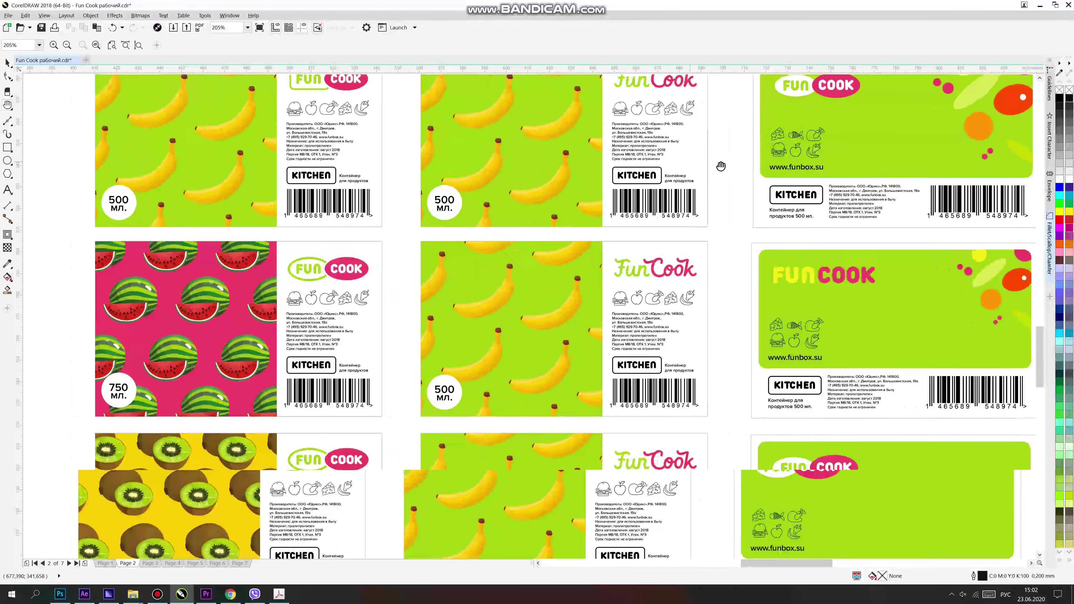
Compare the banana, watermelon and kiwi labels carrying the oval logo with the banana labels carrying the handwritten Fun Cook logo.
{"action": "scroll", "coordinate": [799, 144], "scroll_direction": "up", "scroll_amount": 1}
{"action": "scroll", "coordinate": [779, 187], "scroll_direction": "left", "scroll_amount": 1}
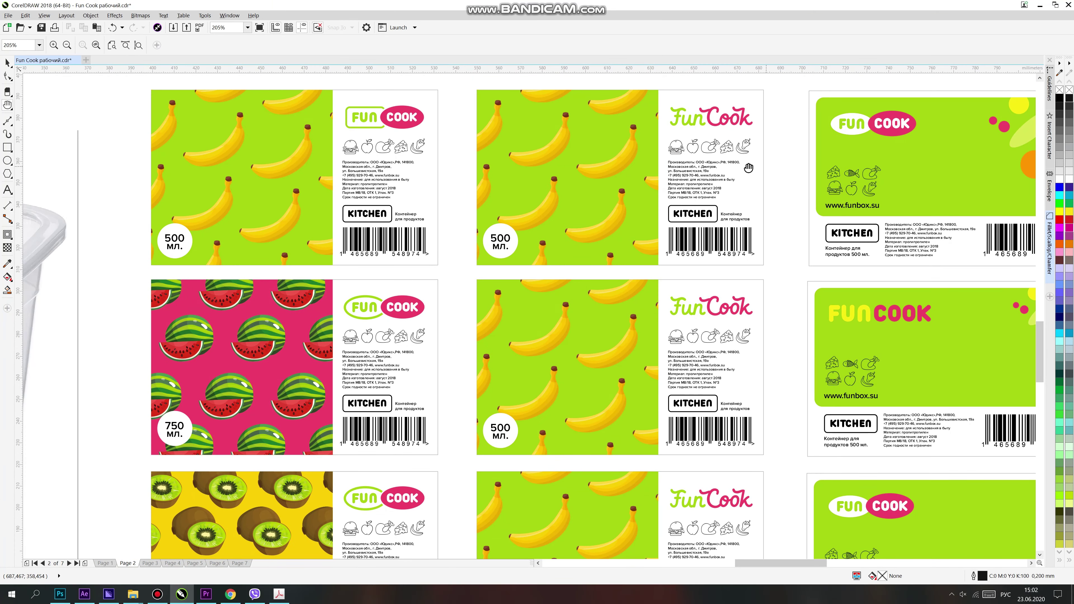
{"action": "left_click_drag", "start_coordinate": [779, 186], "coordinate": [704, 203]}
{"action": "scroll", "coordinate": [715, 211], "scroll_direction": "down", "scroll_amount": 1}
{"action": "scroll", "coordinate": [714, 211], "scroll_direction": "left", "scroll_amount": 1}
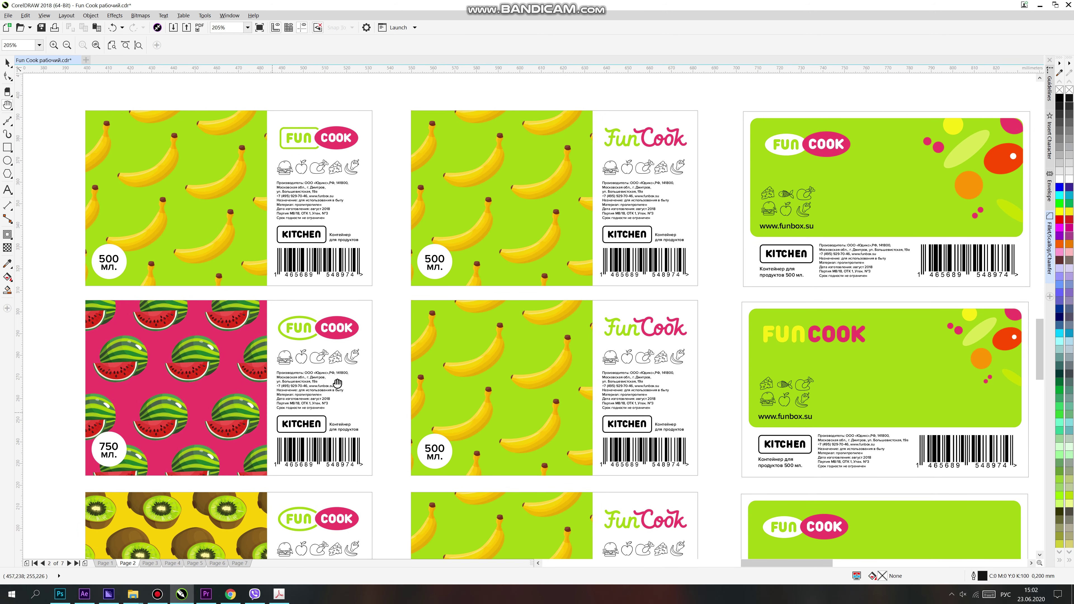
{"action": "left_click_drag", "start_coordinate": [328, 210], "coordinate": [333, 172]}
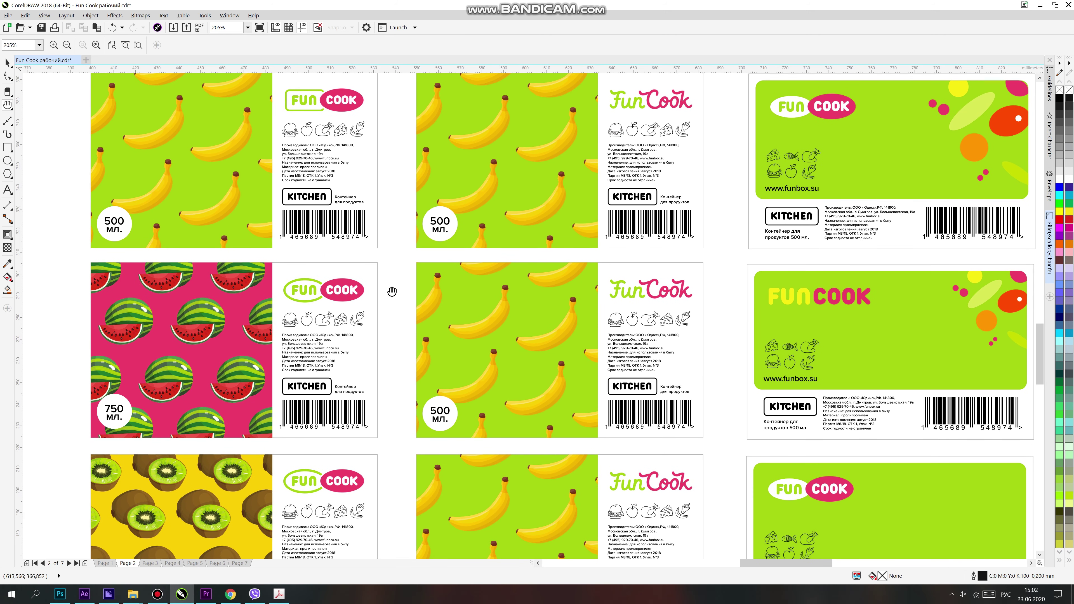
{"action": "left_click_drag", "start_coordinate": [291, 339], "coordinate": [283, 191]}
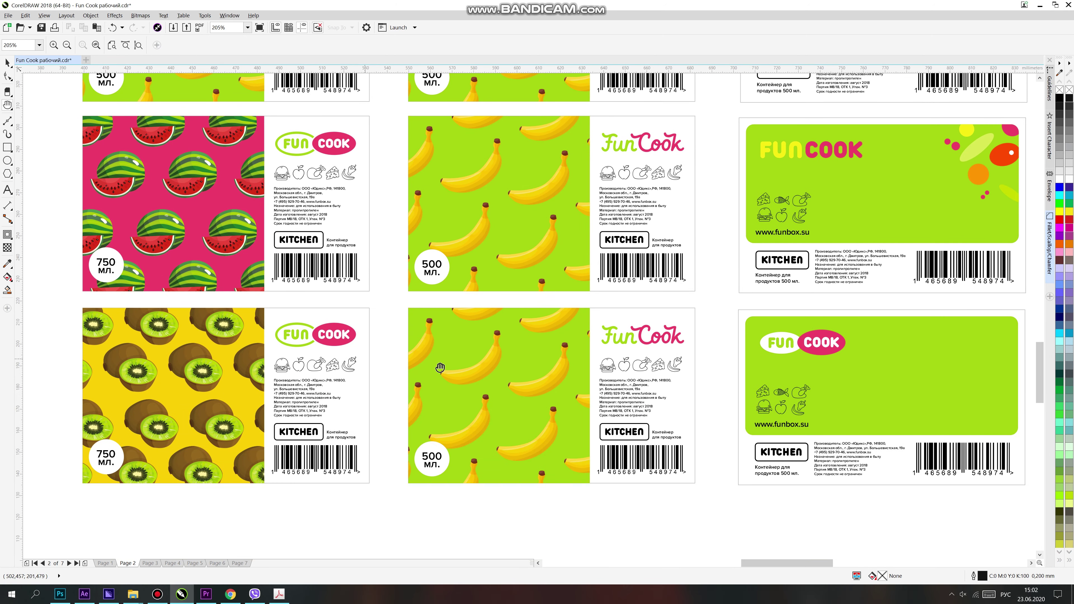
{"action": "left_click_drag", "start_coordinate": [440, 367], "coordinate": [411, 289]}
{"action": "left_click_drag", "start_coordinate": [705, 168], "coordinate": [695, 127]}
{"action": "left_click_drag", "start_coordinate": [741, 154], "coordinate": [398, 370]}
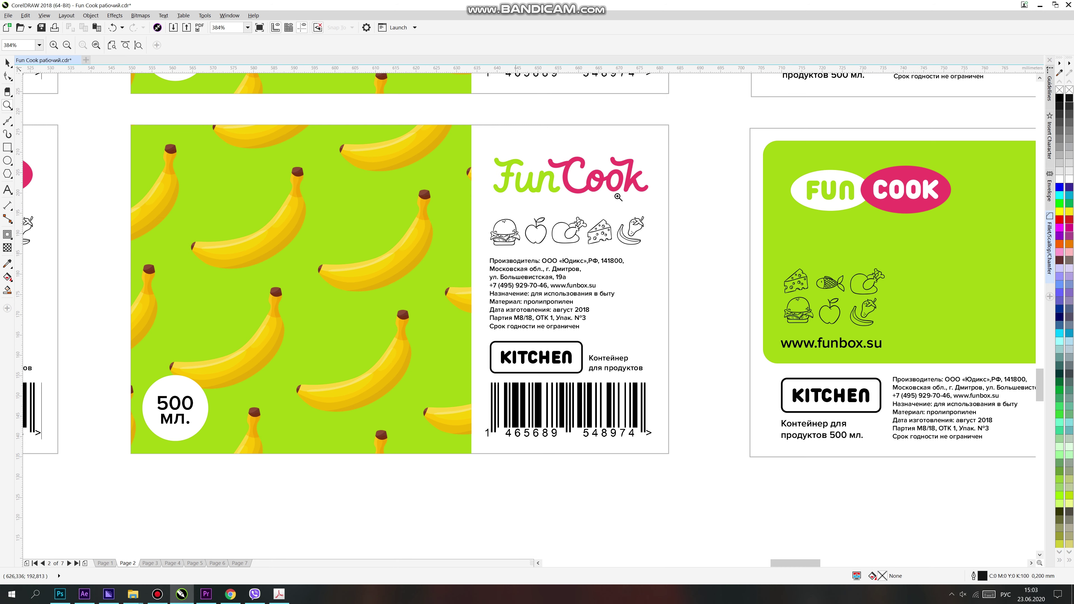
Examine the mockup of the banana Kitchen label applied to the transparent plastic container.
{"action": "scroll", "coordinate": [564, 212], "scroll_direction": "down", "scroll_amount": 2}
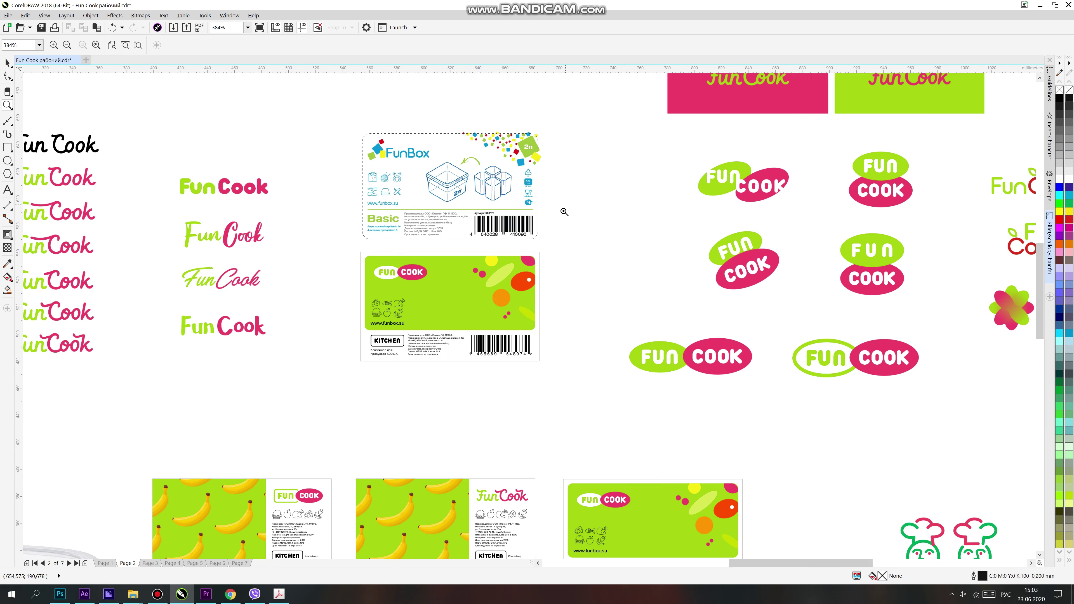
{"action": "scroll", "coordinate": [564, 211], "scroll_direction": "down", "scroll_amount": 1}
{"action": "key", "text": "h"}
{"action": "left_click_drag", "start_coordinate": [684, 259], "coordinate": [605, 147]}
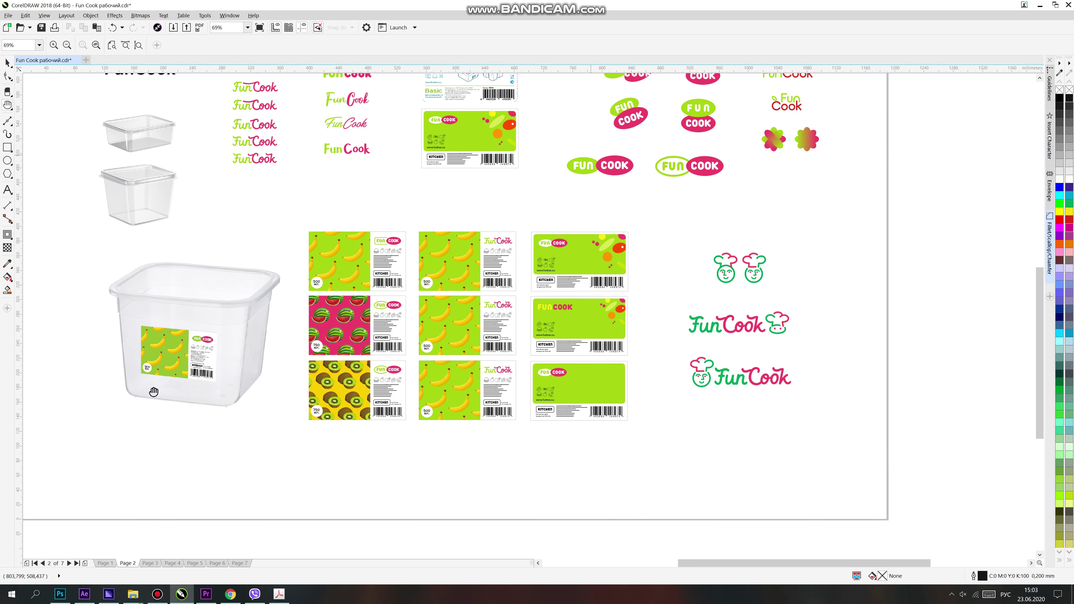
{"action": "key", "text": "z"}
{"action": "left_click_drag", "start_coordinate": [89, 251], "coordinate": [313, 442]}
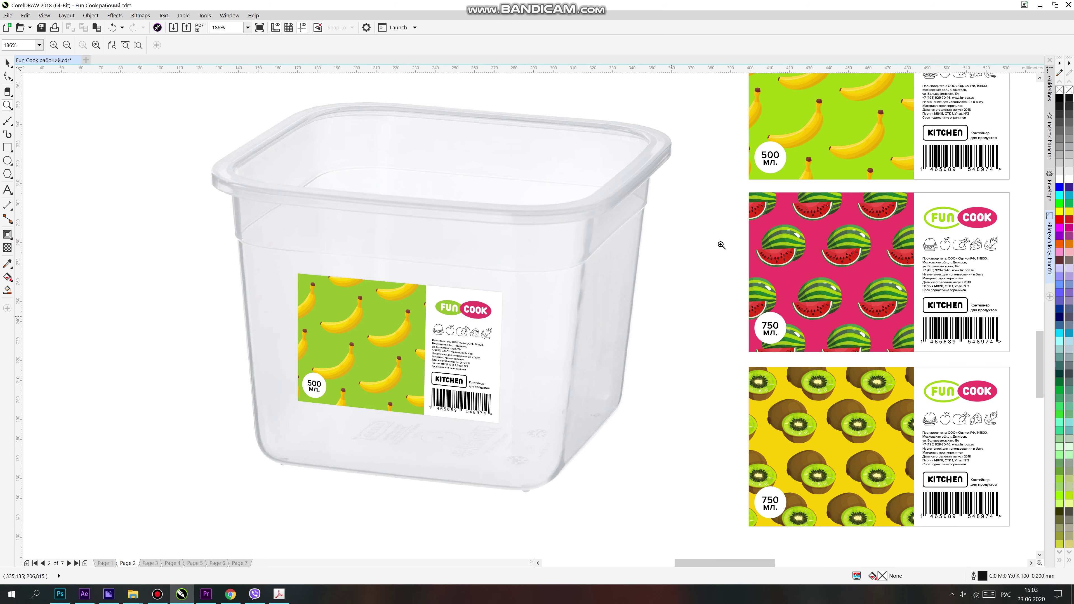
{"action": "key", "text": "F3"}
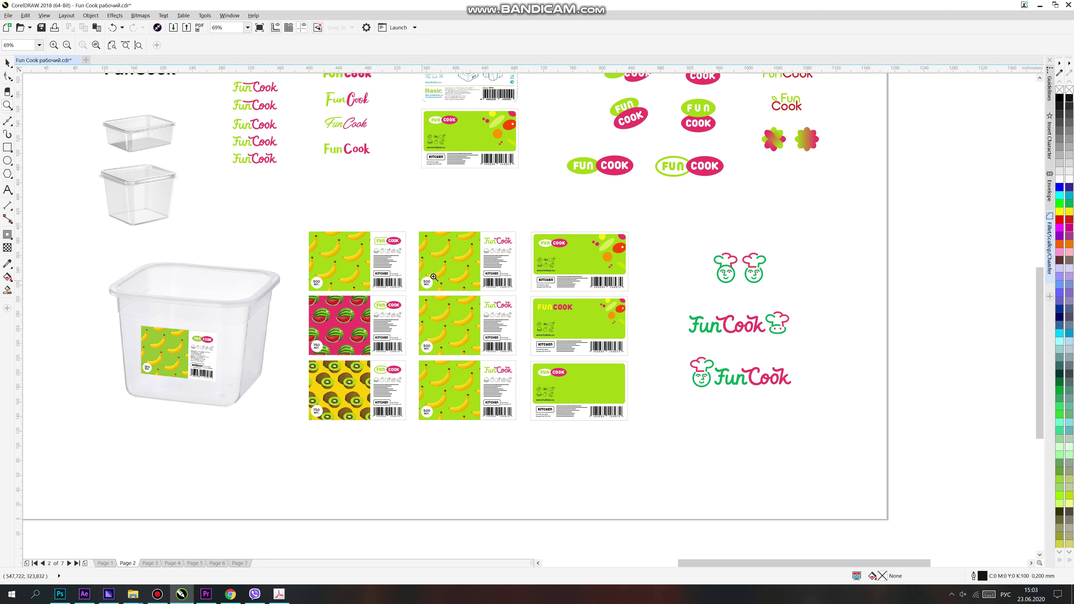
{"action": "key", "text": "F3"}
Open page 3 and examine the round Fun Cook chef emblems and the chef characters juggling food.
{"action": "left_click", "coordinate": [150, 564]}
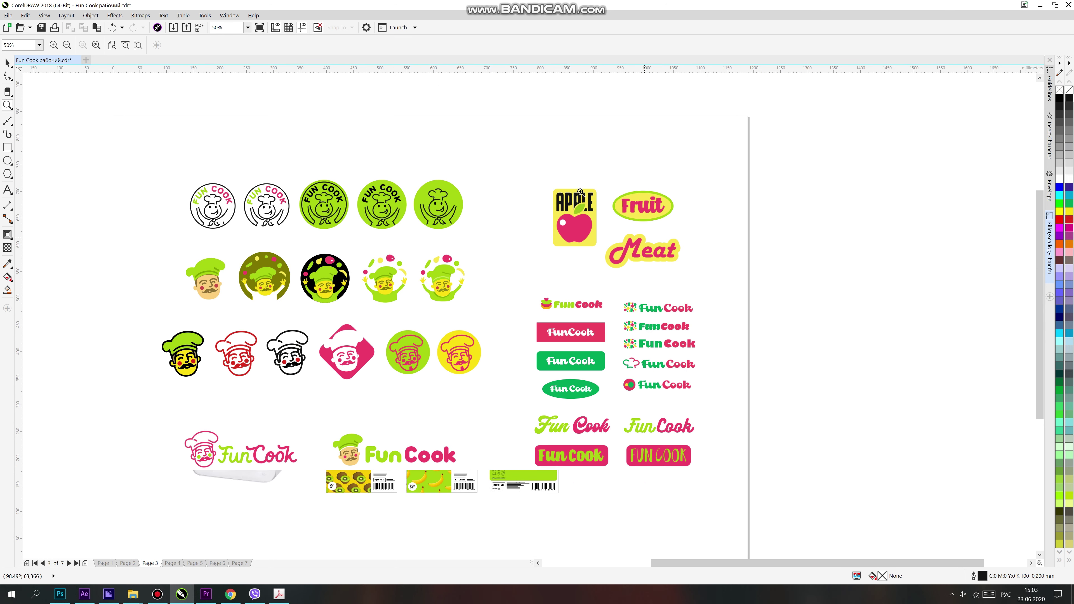
{"action": "left_click_drag", "start_coordinate": [121, 440], "coordinate": [580, 161]}
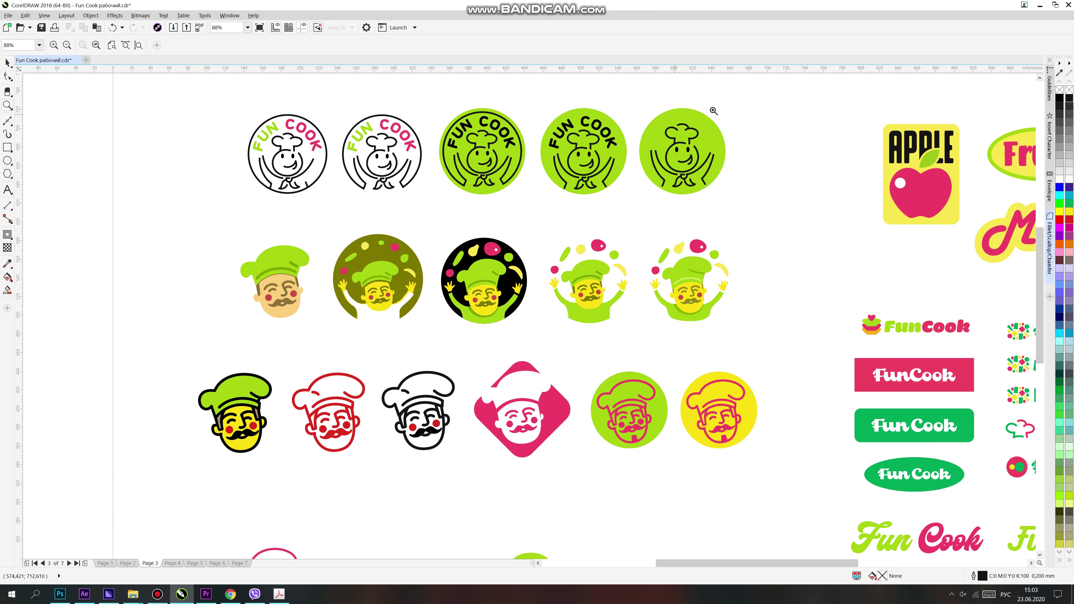
{"action": "key", "text": "h"}
{"action": "left_click_drag", "start_coordinate": [777, 144], "coordinate": [780, 147]}
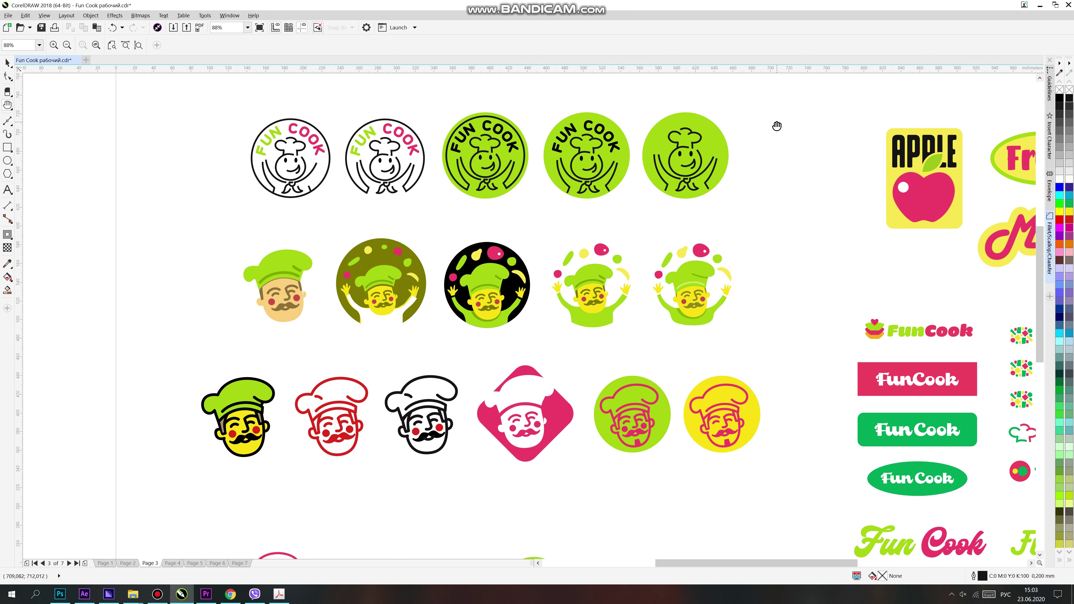
{"action": "left_click_drag", "start_coordinate": [899, 96], "coordinate": [185, 259]}
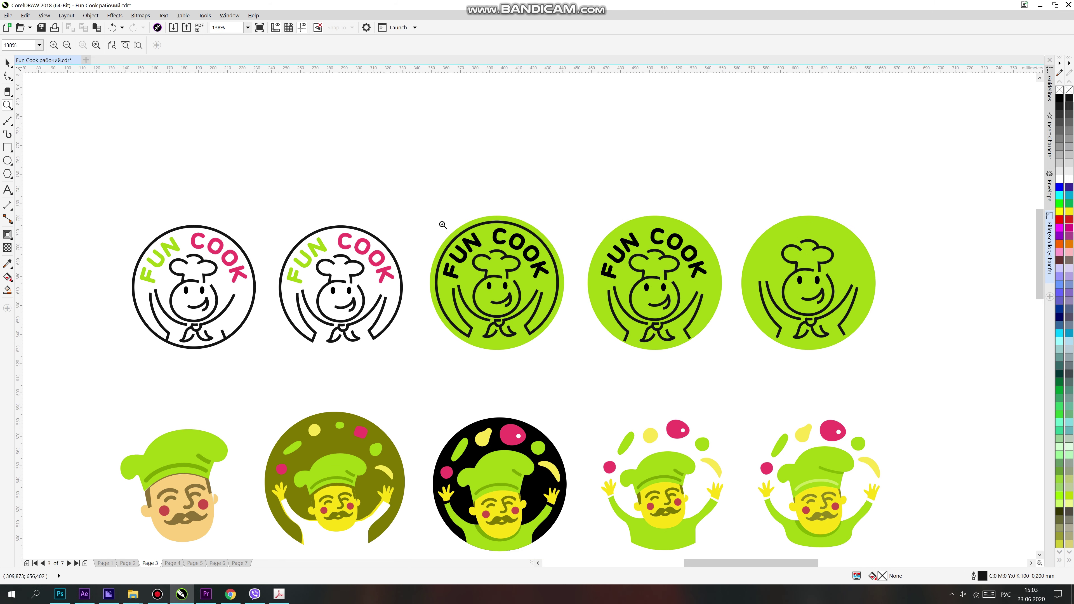
{"action": "key", "text": "h"}
{"action": "left_click_drag", "start_coordinate": [910, 316], "coordinate": [859, 80]}
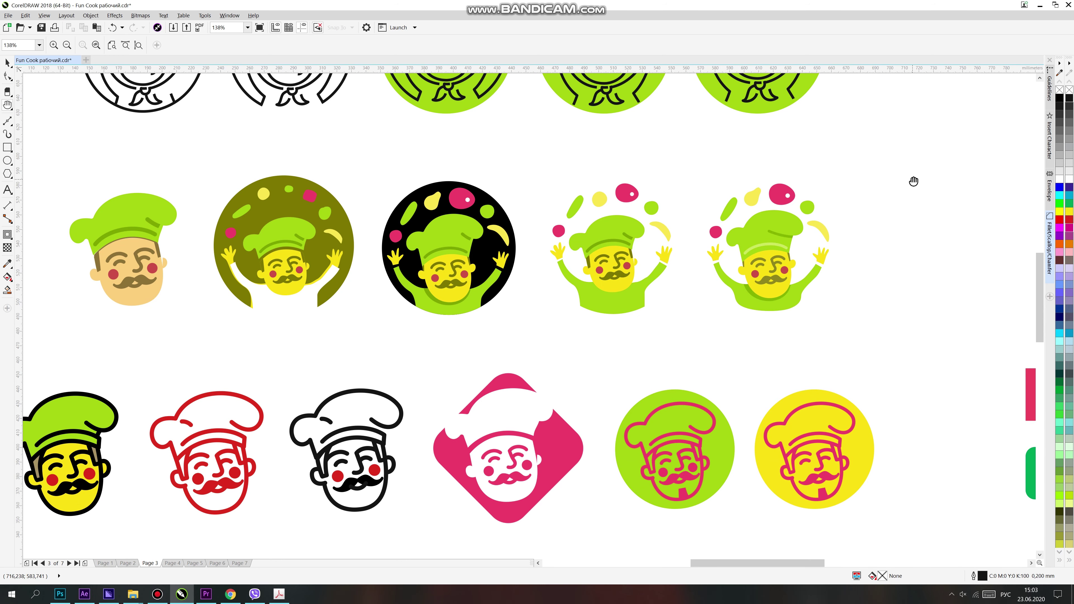
{"action": "scroll", "coordinate": [867, 169], "scroll_direction": "down", "scroll_amount": 2}
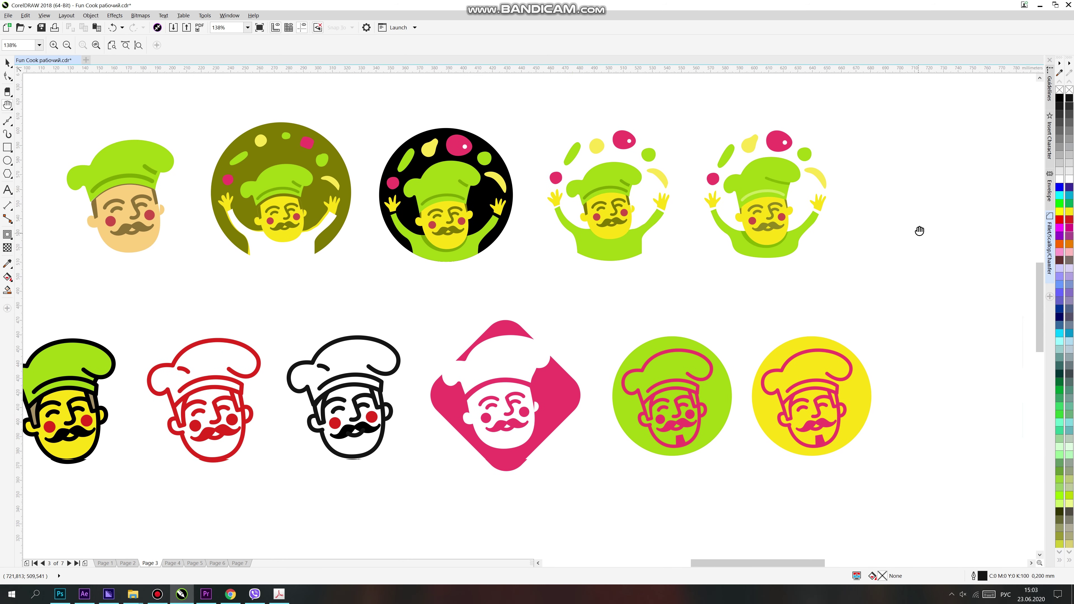
Examine the moustached chef head icons and the two Fun Cook logos that combine a chef head with lettering.
{"action": "left_click_drag", "start_coordinate": [907, 292], "coordinate": [911, 223]}
{"action": "left_click_drag", "start_coordinate": [550, 212], "coordinate": [714, 192]}
{"action": "scroll", "coordinate": [489, 185], "scroll_direction": "down", "scroll_amount": 2}
{"action": "scroll", "coordinate": [489, 185], "scroll_direction": "right", "scroll_amount": 6}
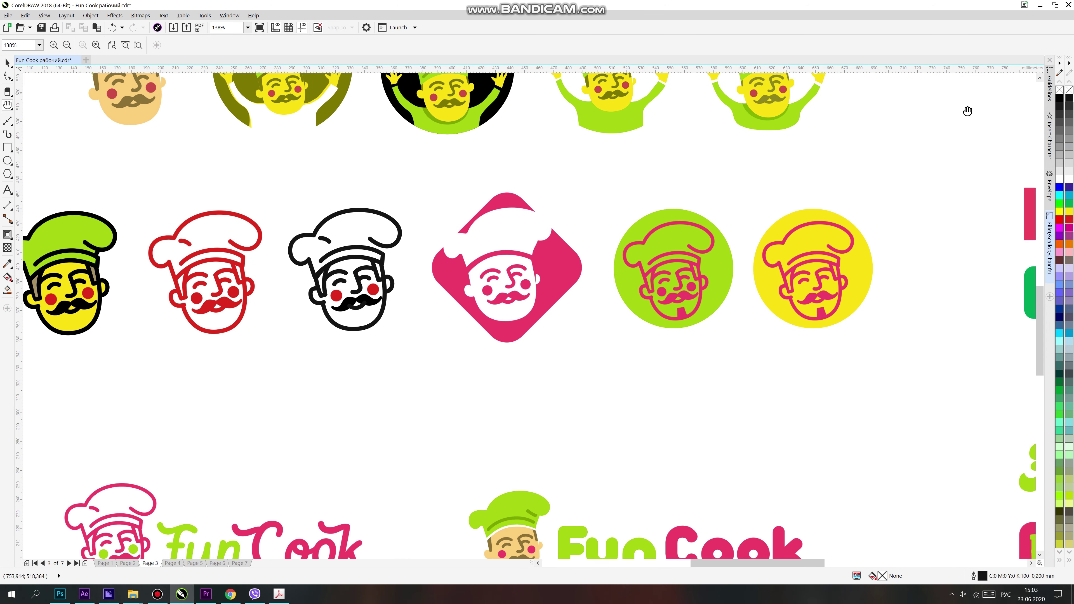
{"action": "scroll", "coordinate": [933, 329], "scroll_direction": "down", "scroll_amount": 2}
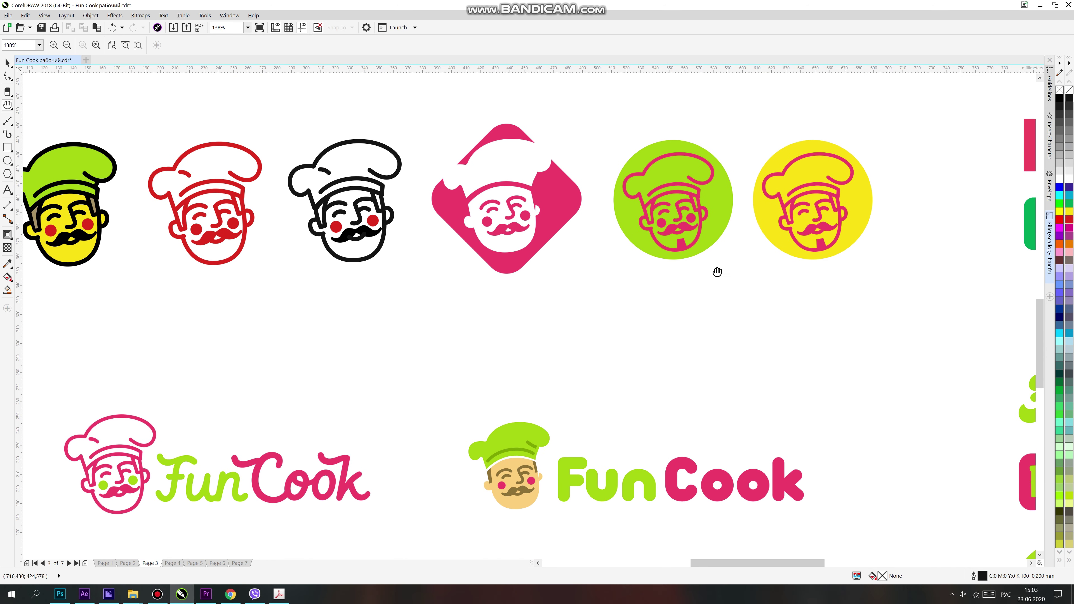
{"action": "scroll", "coordinate": [718, 254], "scroll_direction": "down", "scroll_amount": 4}
{"action": "scroll", "coordinate": [842, 201], "scroll_direction": "left", "scroll_amount": 2}
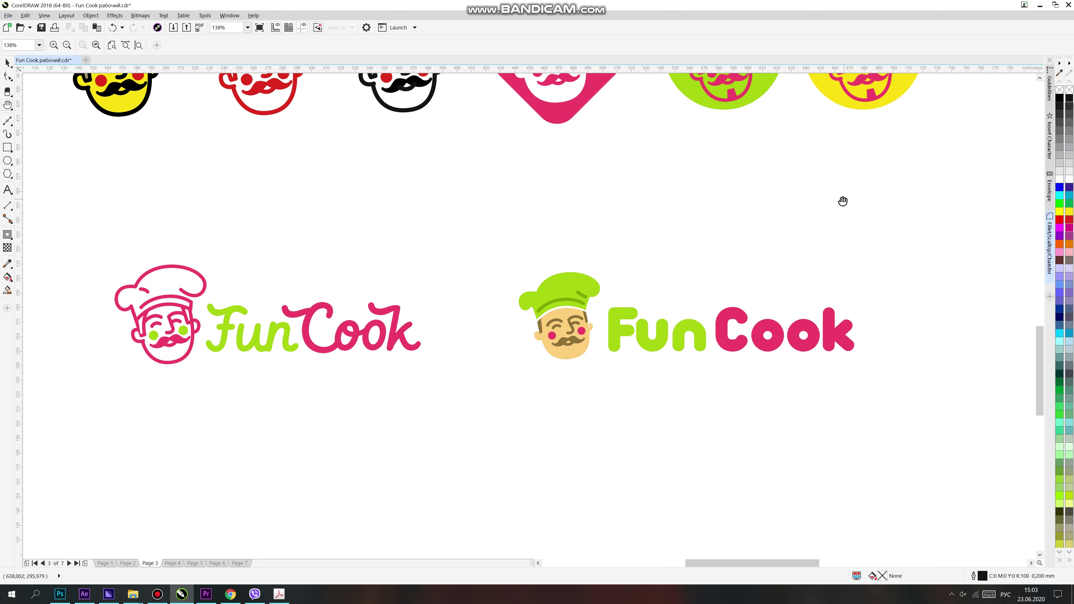
{"action": "key", "text": "z"}
{"action": "key", "text": "F3"}
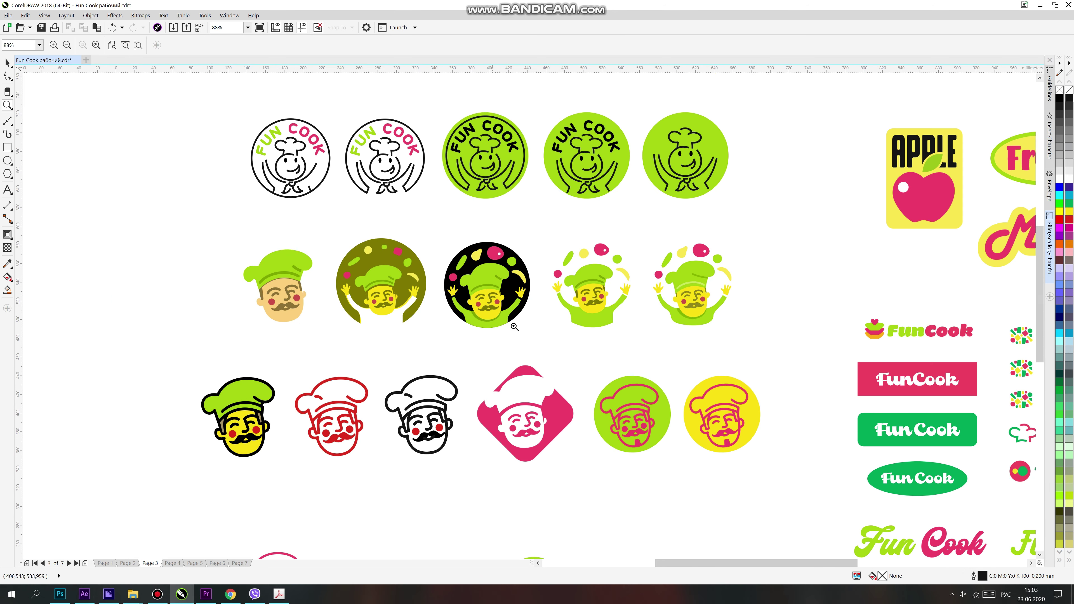
Examine the Fun Cook logos with mosaic, chef-hat and circle icons and the white lettering on pink and green badges.
{"action": "scroll", "coordinate": [596, 322], "scroll_direction": "down", "scroll_amount": 4}
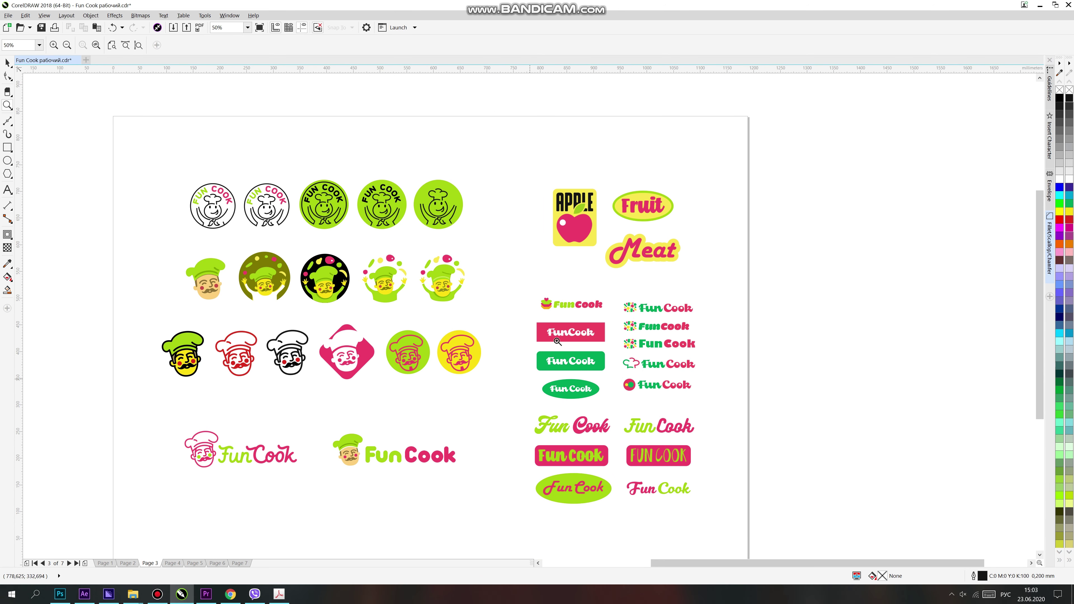
{"action": "left_click", "coordinate": [641, 380]}
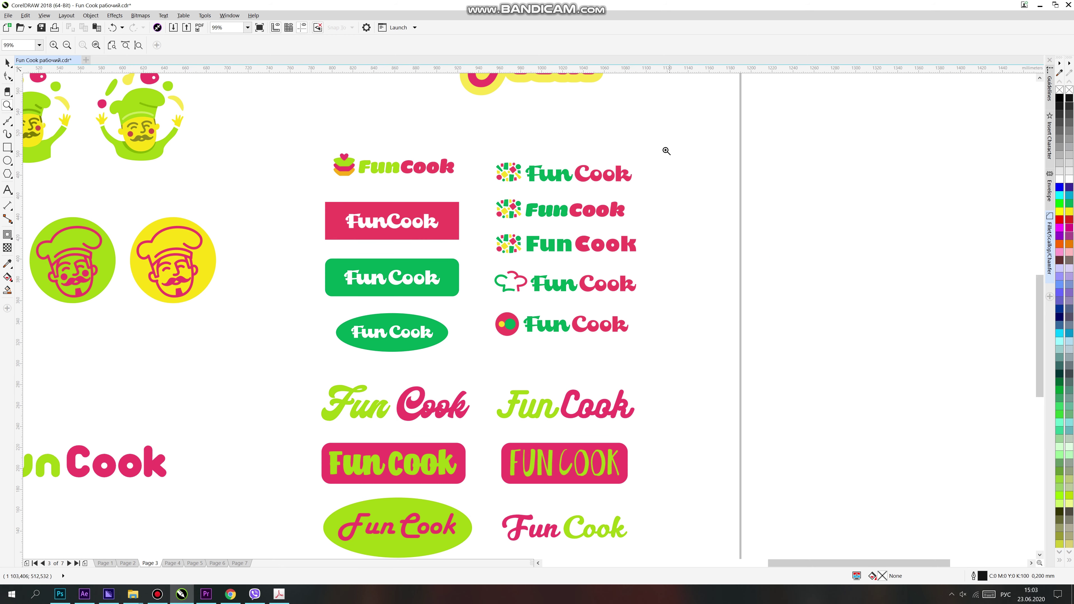
{"action": "left_click_drag", "start_coordinate": [500, 269], "coordinate": [472, 243]}
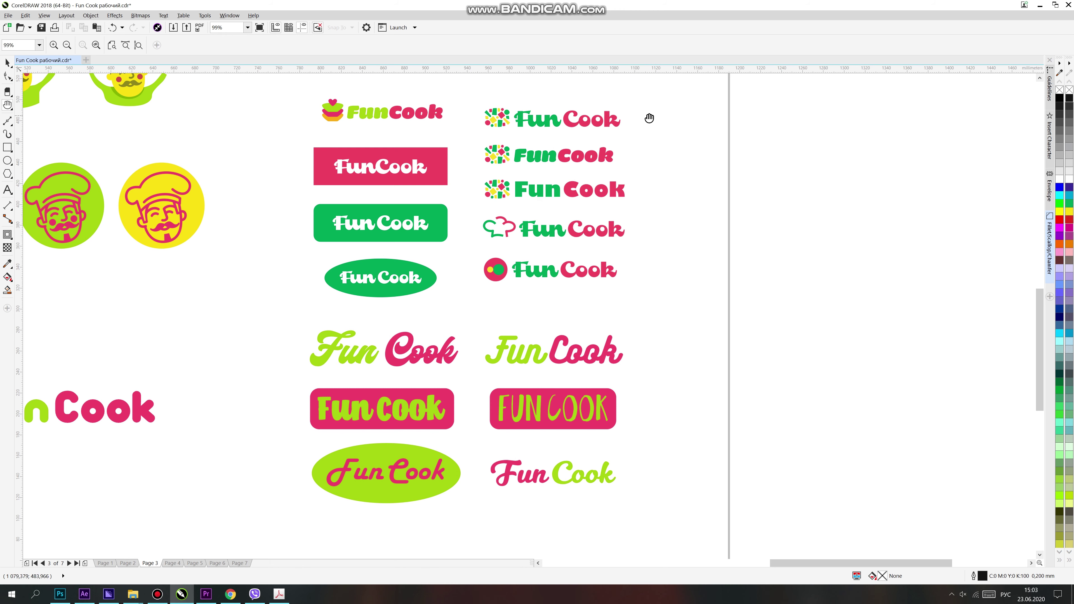
{"action": "left_click_drag", "start_coordinate": [667, 92], "coordinate": [473, 256]}
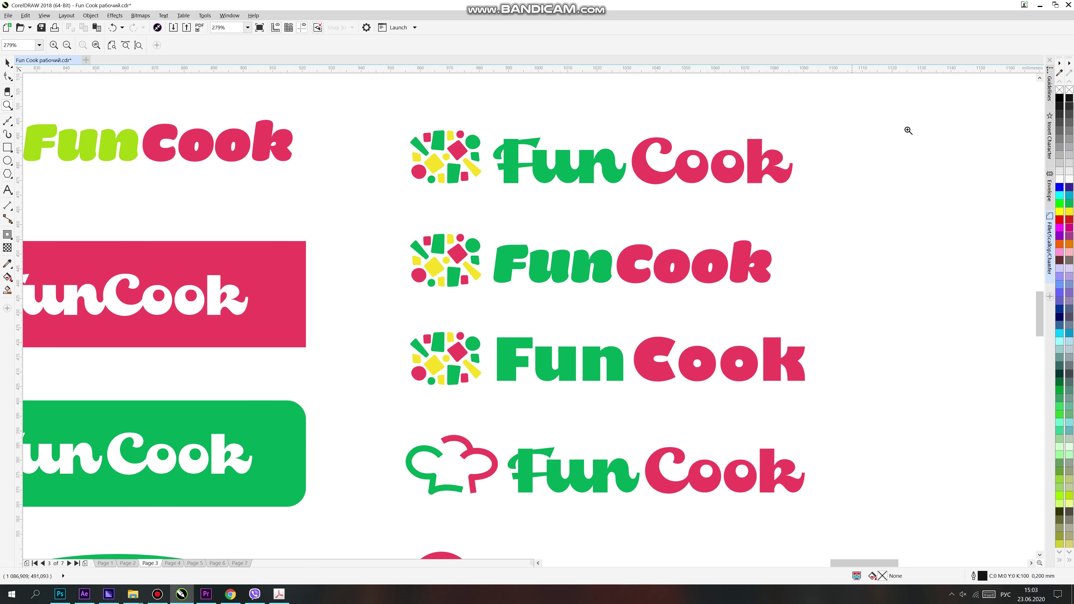
{"action": "left_click_drag", "start_coordinate": [162, 244], "coordinate": [539, 173]}
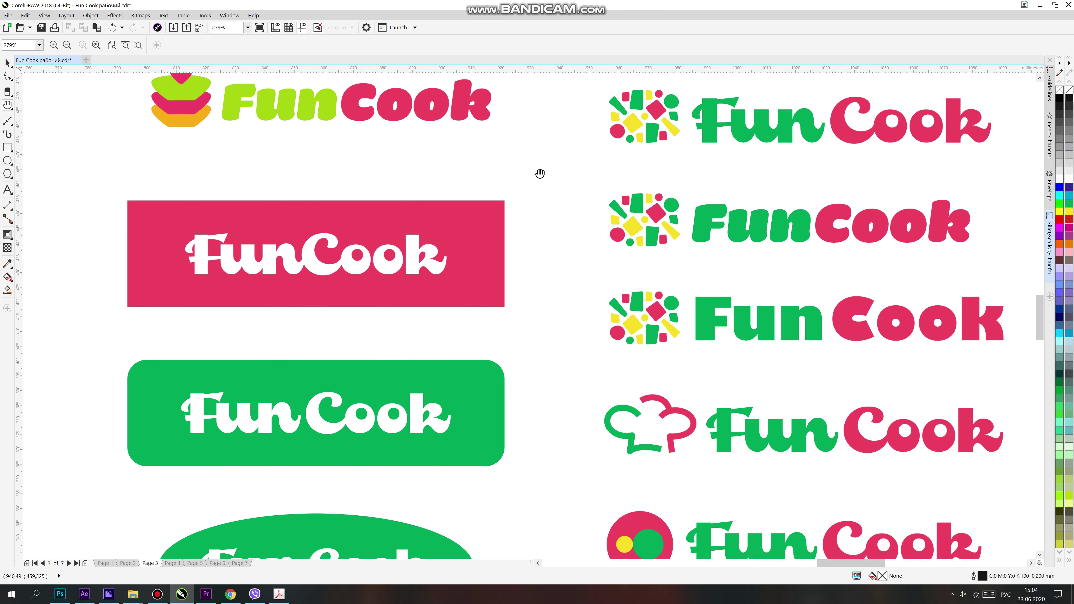
{"action": "left_click_drag", "start_coordinate": [582, 319], "coordinate": [540, 209]}
{"action": "left_click_drag", "start_coordinate": [964, 252], "coordinate": [844, 187]}
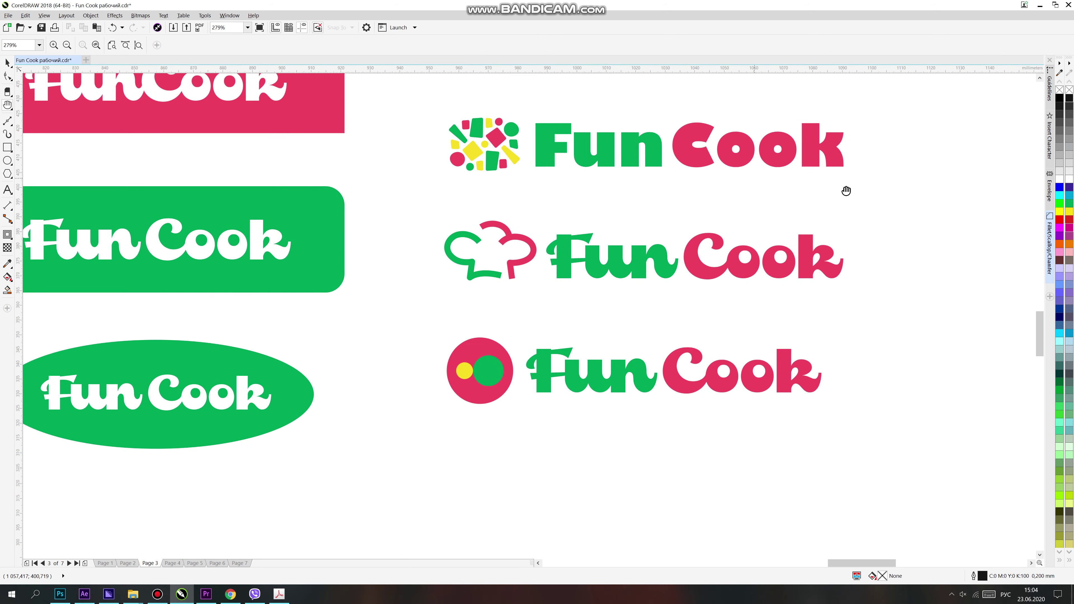
{"action": "left_click_drag", "start_coordinate": [963, 205], "coordinate": [902, 162]}
{"action": "left_click_drag", "start_coordinate": [867, 226], "coordinate": [822, 313]}
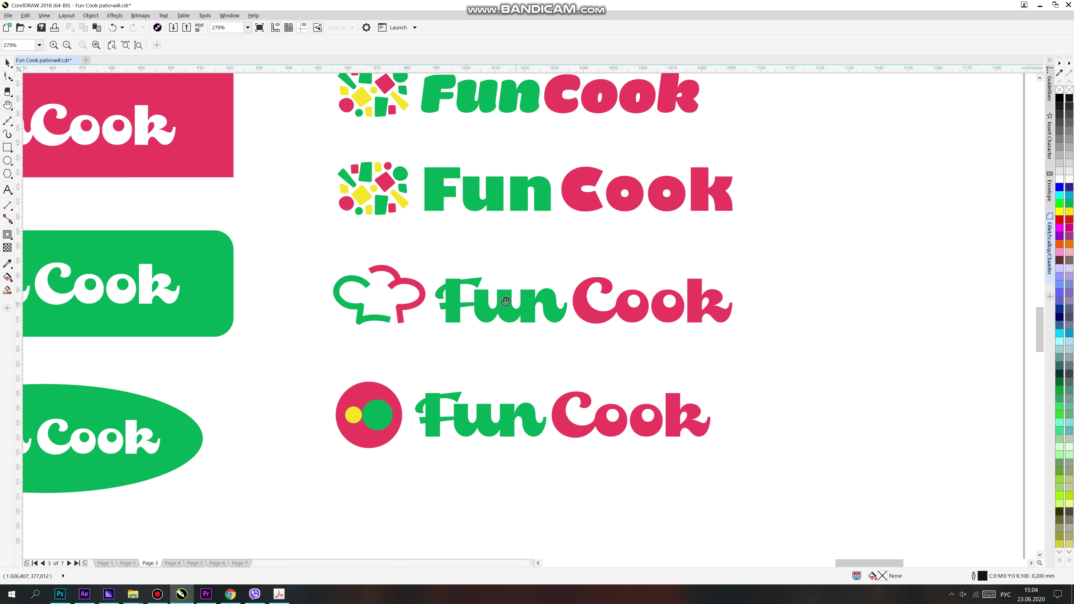
{"action": "left_click_drag", "start_coordinate": [405, 341], "coordinate": [544, 235]}
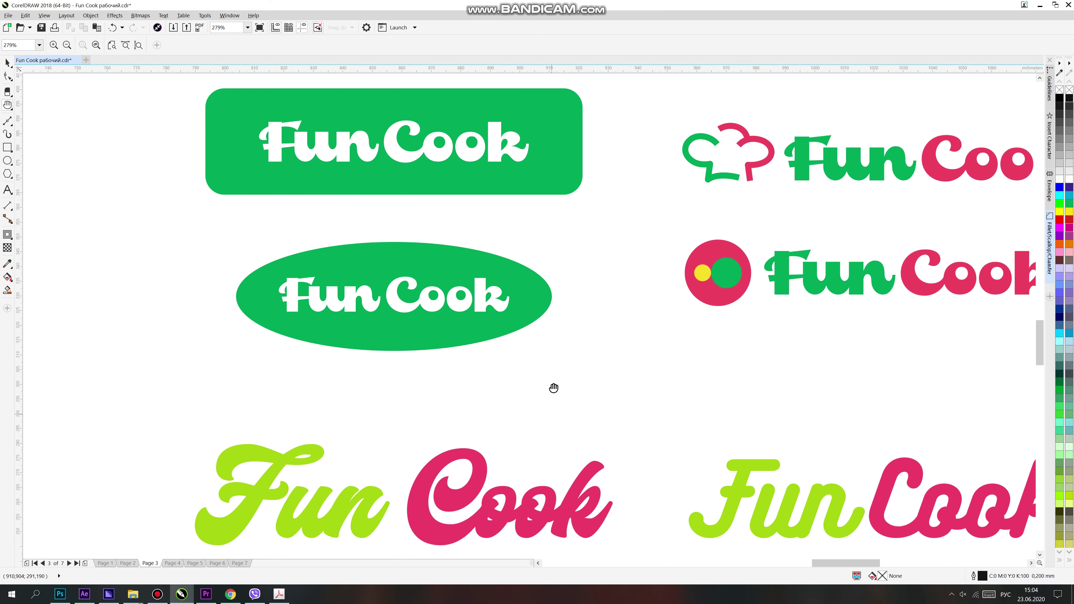
{"action": "left_click_drag", "start_coordinate": [553, 388], "coordinate": [570, 240]}
Convert the pink "Cook" script text in the lime and pink logo to curves for node editing.
{"action": "key", "text": "z"}
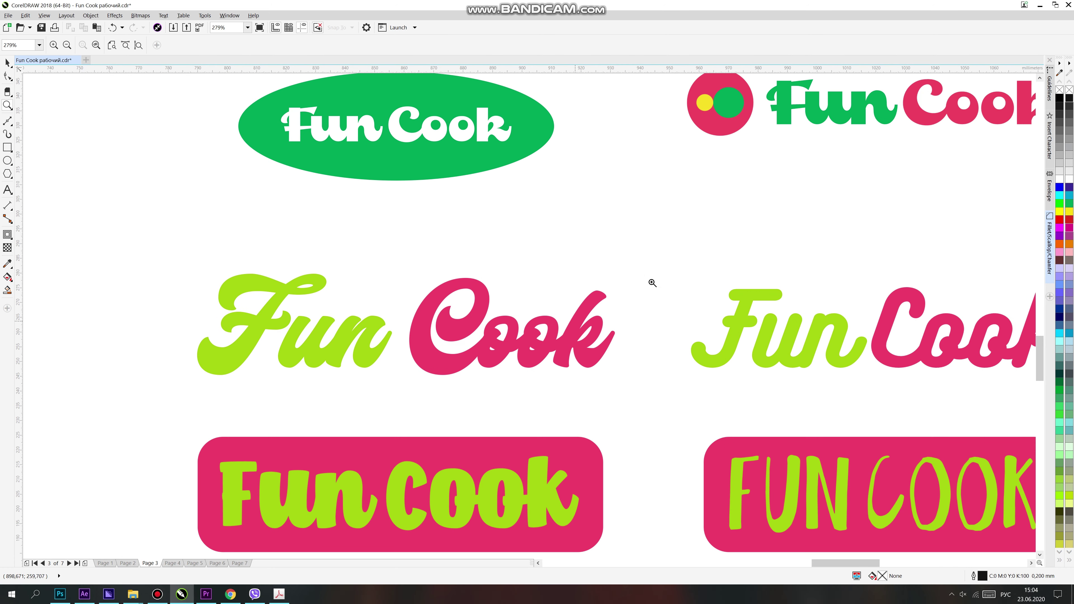
{"action": "left_click_drag", "start_coordinate": [576, 240], "coordinate": [105, 411]}
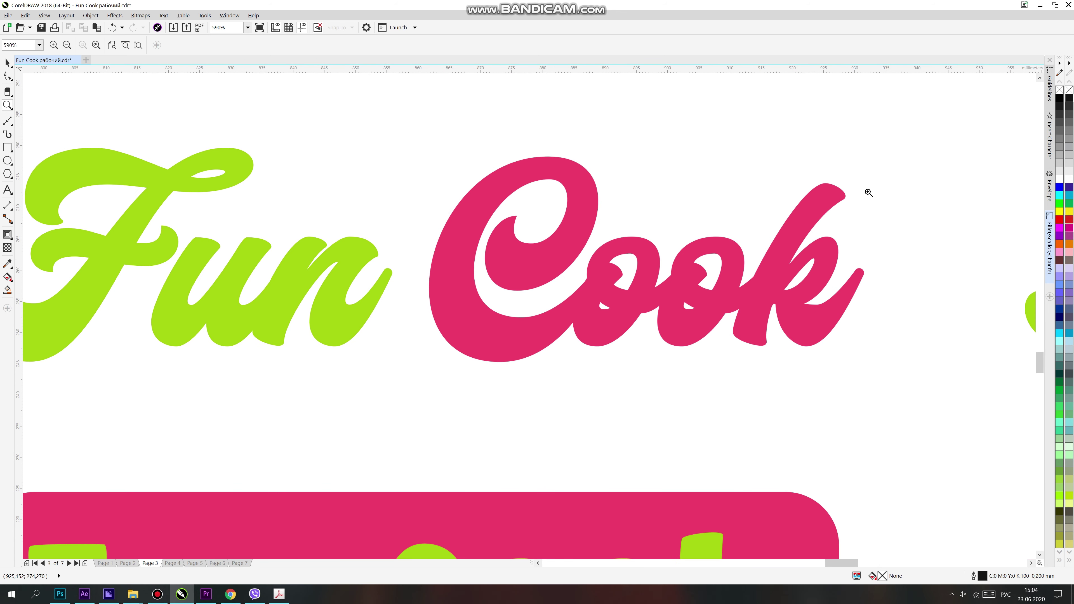
{"action": "left_click_drag", "start_coordinate": [869, 192], "coordinate": [425, 389]}
{"action": "left_click_drag", "start_coordinate": [560, 182], "coordinate": [243, 423]}
{"action": "key", "text": "space"}
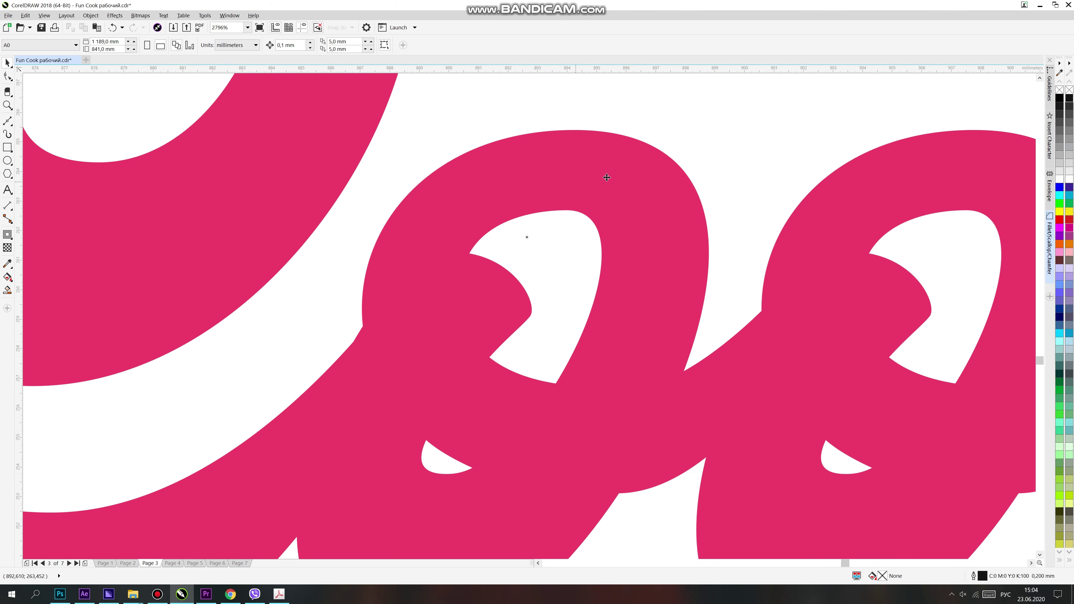
{"action": "left_click", "coordinate": [597, 164]}
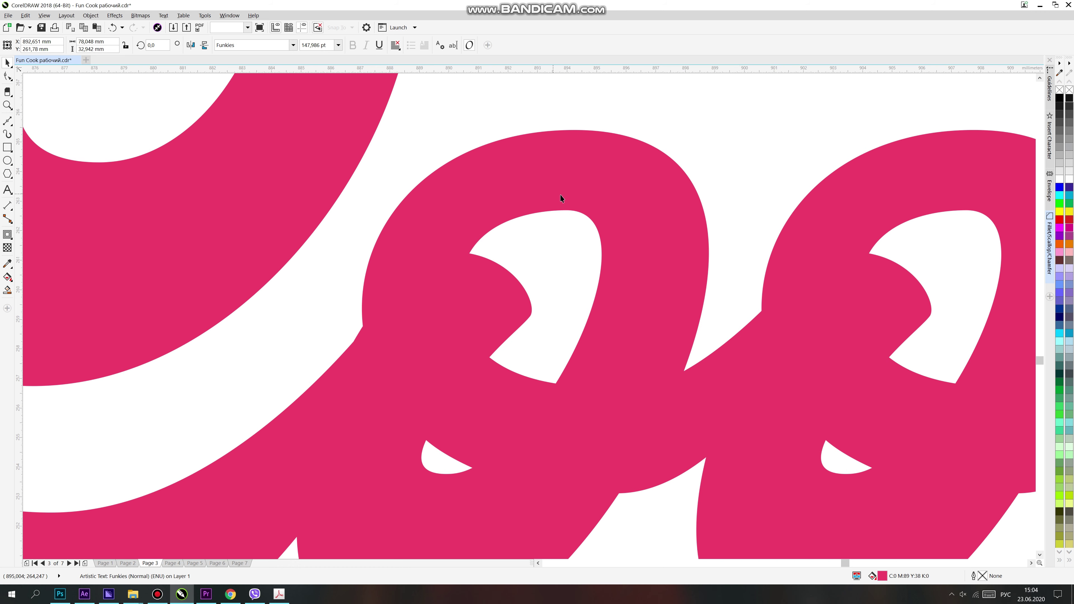
{"action": "key", "text": "ctrl+q"}
{"action": "key", "text": "F10"}
Reshape the inner contour of the first "o" in the pink "Cook" lettering by adjusting its nodes.
{"action": "left_click_drag", "start_coordinate": [566, 210], "coordinate": [534, 203]}
{"action": "left_click_drag", "start_coordinate": [619, 209], "coordinate": [628, 219]}
{"action": "left_click", "coordinate": [601, 244]}
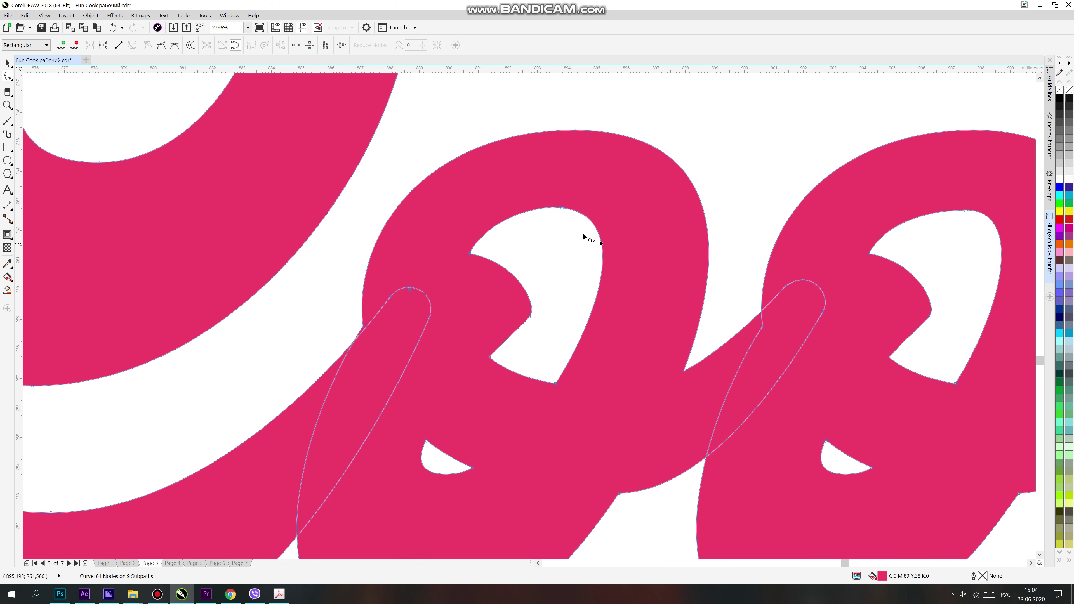
{"action": "double_click", "coordinate": [522, 213]}
{"action": "double_click", "coordinate": [563, 208]}
{"action": "left_click_drag", "start_coordinate": [600, 243], "coordinate": [603, 243]}
Examine the remaining Fun Cook script lettering variants, including those on the pink badges and the lime oval.
{"action": "key", "text": "z"}
{"action": "right_click", "coordinate": [661, 195]}
{"action": "right_click", "coordinate": [579, 214]}
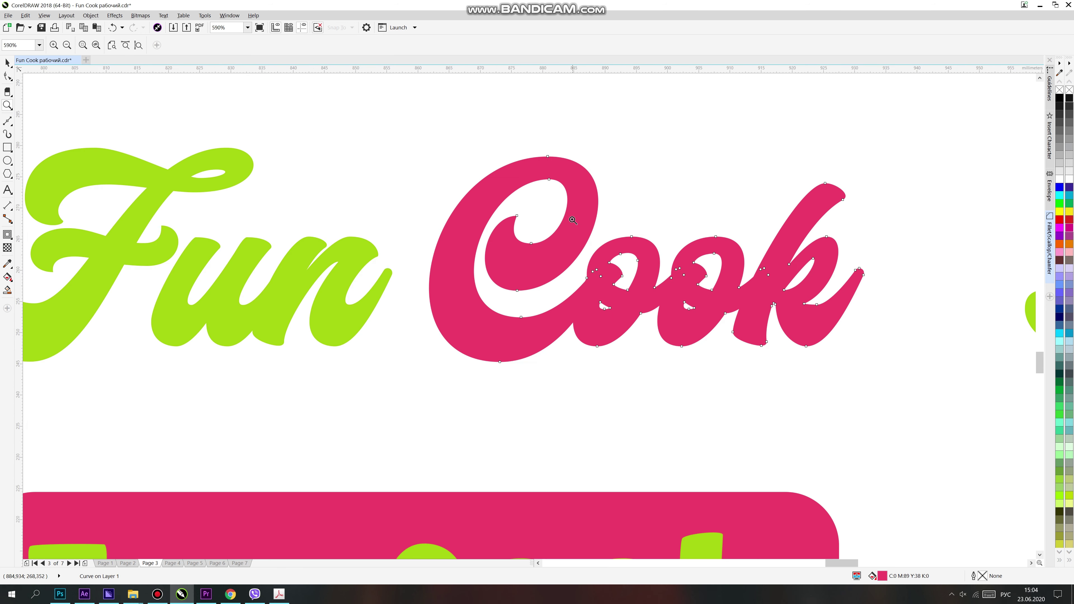
{"action": "right_click", "coordinate": [568, 231]}
{"action": "key", "text": "h"}
{"action": "left_click_drag", "start_coordinate": [624, 407], "coordinate": [586, 250]}
{"action": "left_click_drag", "start_coordinate": [586, 346], "coordinate": [537, 187]}
{"action": "left_click_drag", "start_coordinate": [769, 318], "coordinate": [676, 219]}
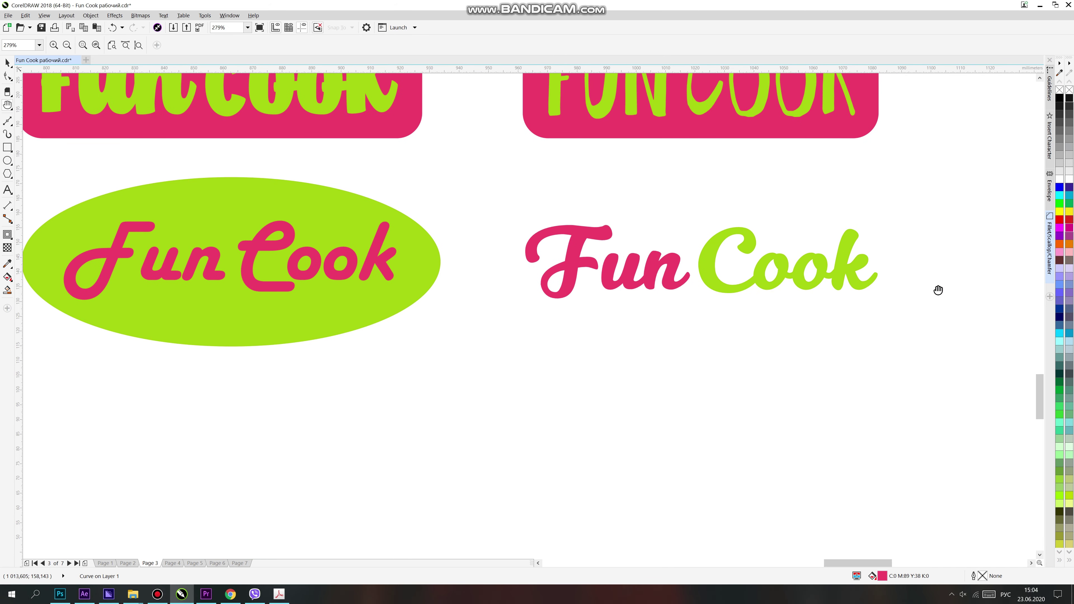
{"action": "key", "text": "z"}
{"action": "right_click", "coordinate": [468, 293]}
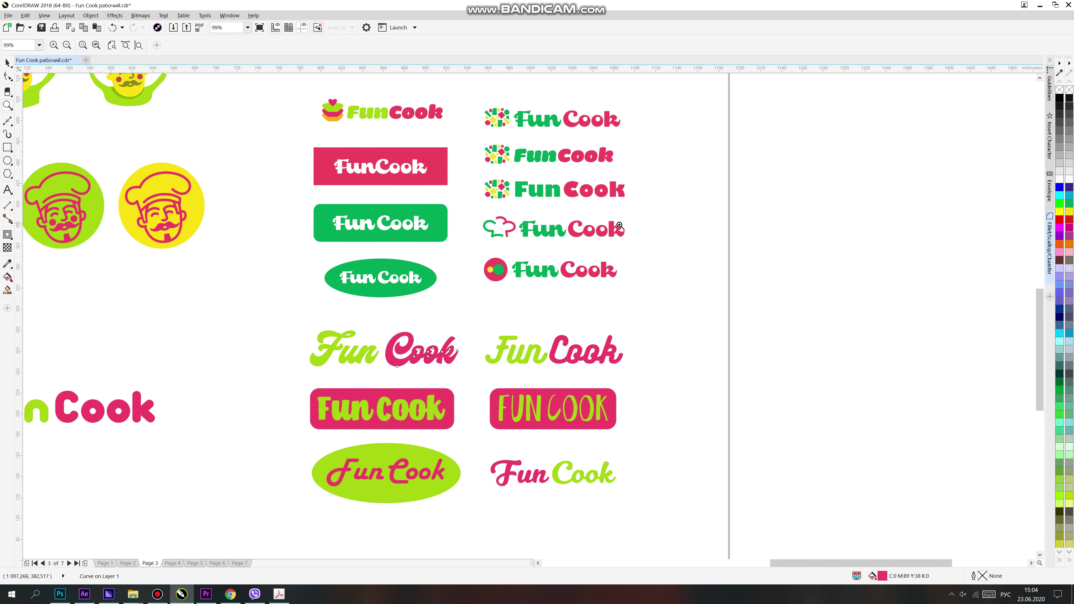
Examine the Apple, Fruit and Meat sticker drafts on page 3.
{"action": "right_click", "coordinate": [601, 305]}
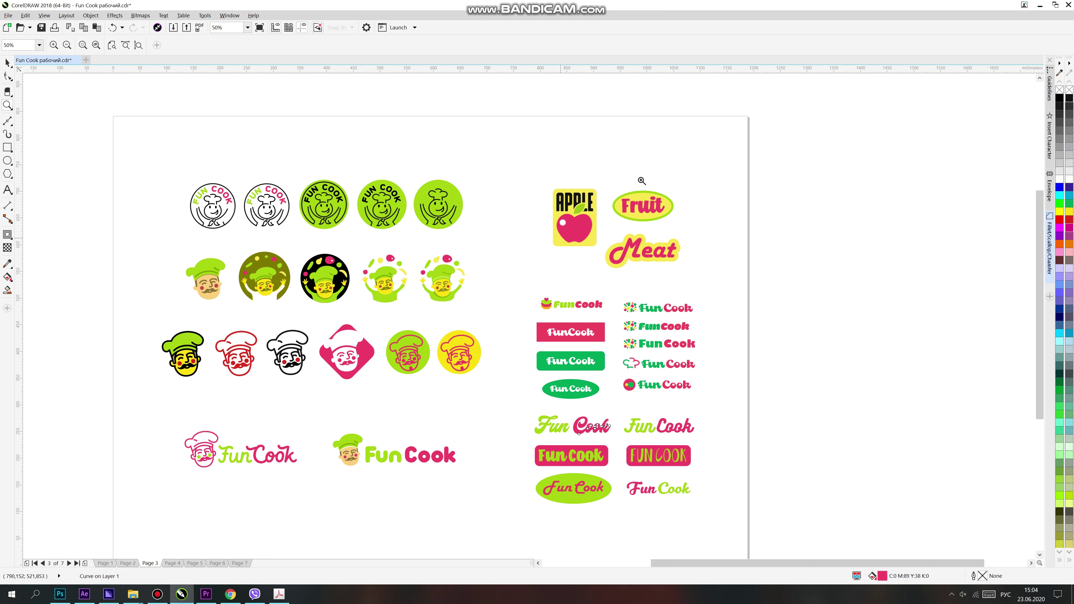
{"action": "left_click_drag", "start_coordinate": [496, 308], "coordinate": [697, 148]}
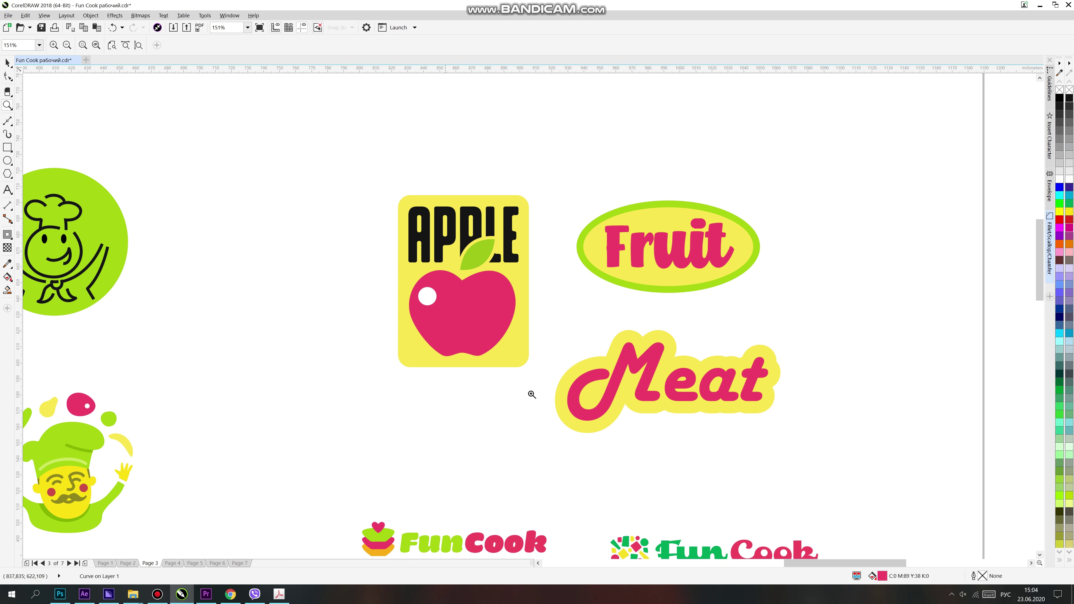
{"action": "key", "text": "F3"}
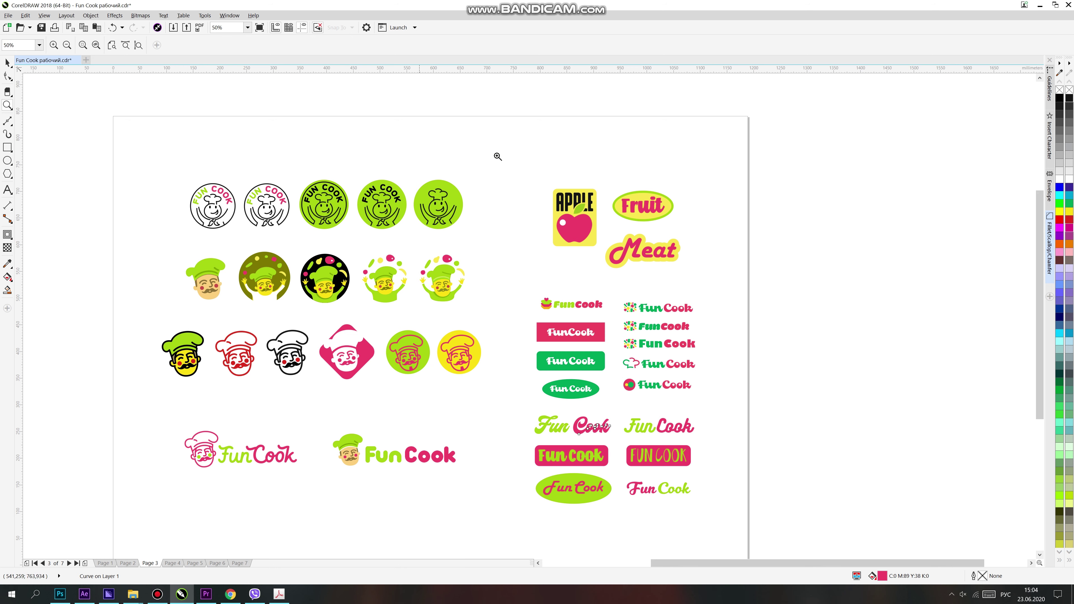
Examine the Fun Cook chef logos, the three container label drafts and the green rectangle design on page 4.
{"action": "left_click", "coordinate": [172, 563]}
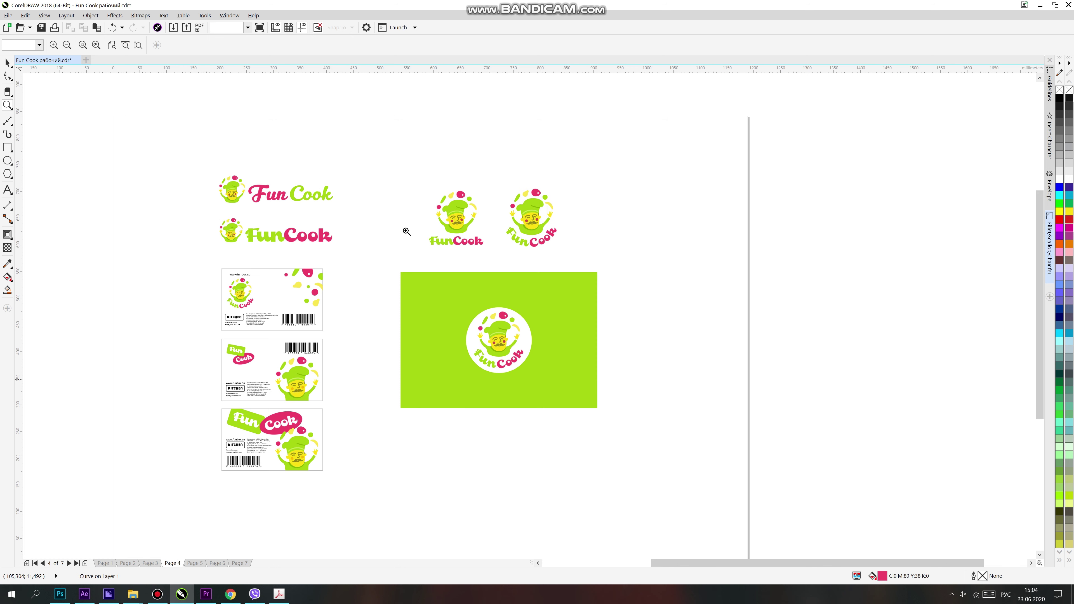
{"action": "left_click_drag", "start_coordinate": [222, 353], "coordinate": [167, 373]}
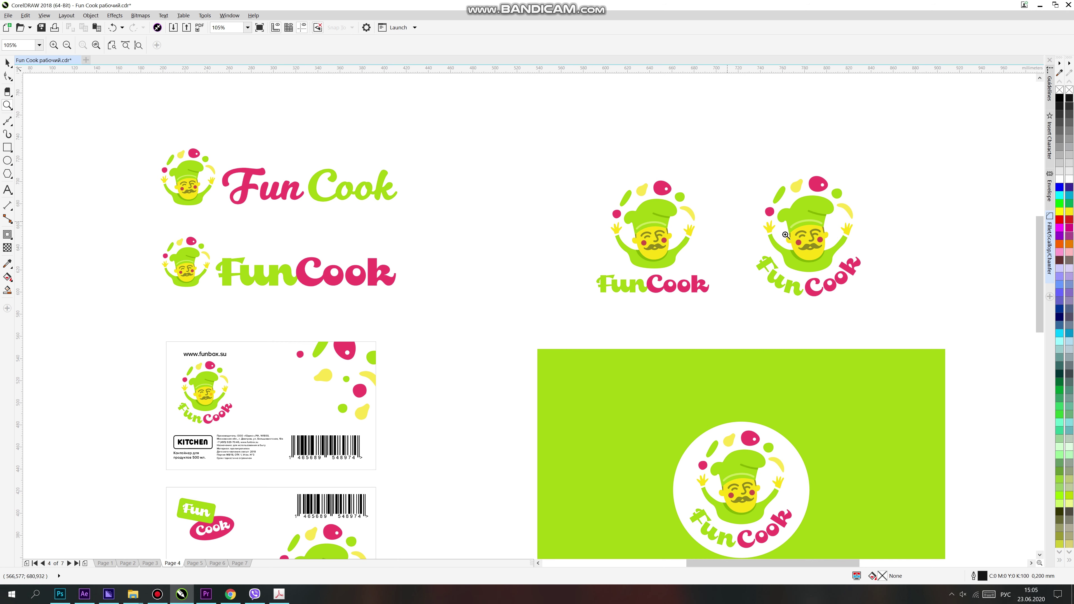
{"action": "key", "text": "h"}
{"action": "left_click_drag", "start_coordinate": [889, 331], "coordinate": [809, 155]}
{"action": "left_click_drag", "start_coordinate": [433, 322], "coordinate": [481, 213]}
{"action": "left_click_drag", "start_coordinate": [490, 317], "coordinate": [598, 312]}
{"action": "left_click_drag", "start_coordinate": [500, 184], "coordinate": [545, 261]}
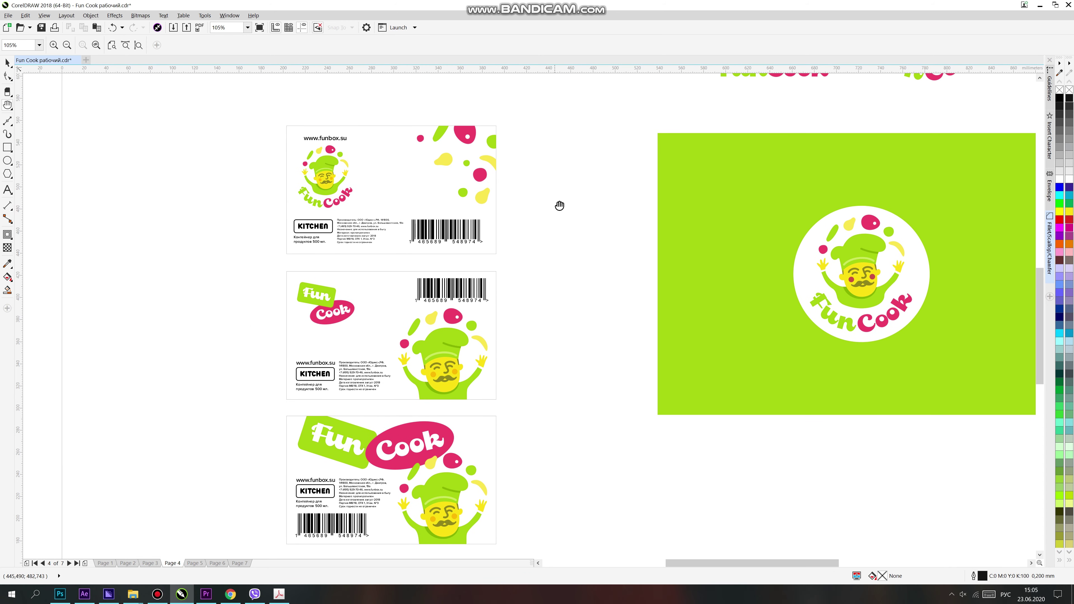
{"action": "left_click_drag", "start_coordinate": [321, 540], "coordinate": [308, 394]}
{"action": "left_click_drag", "start_coordinate": [676, 344], "coordinate": [636, 291]}
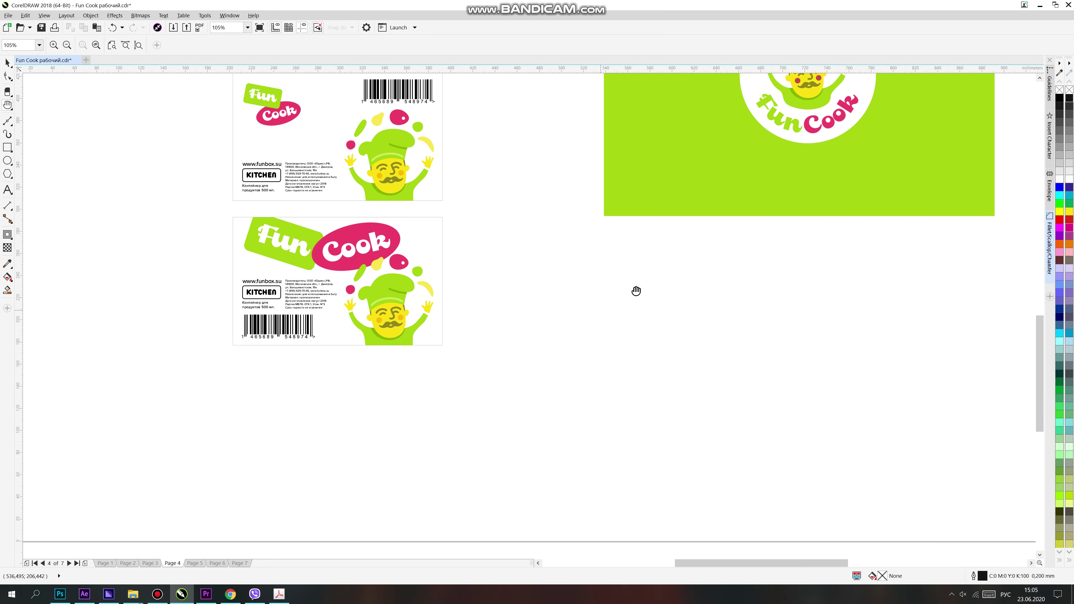
Review the whole page 4 layout, including the round chef logo on the green rectangle.
{"action": "key", "text": "z"}
{"action": "right_click", "coordinate": [616, 259]}
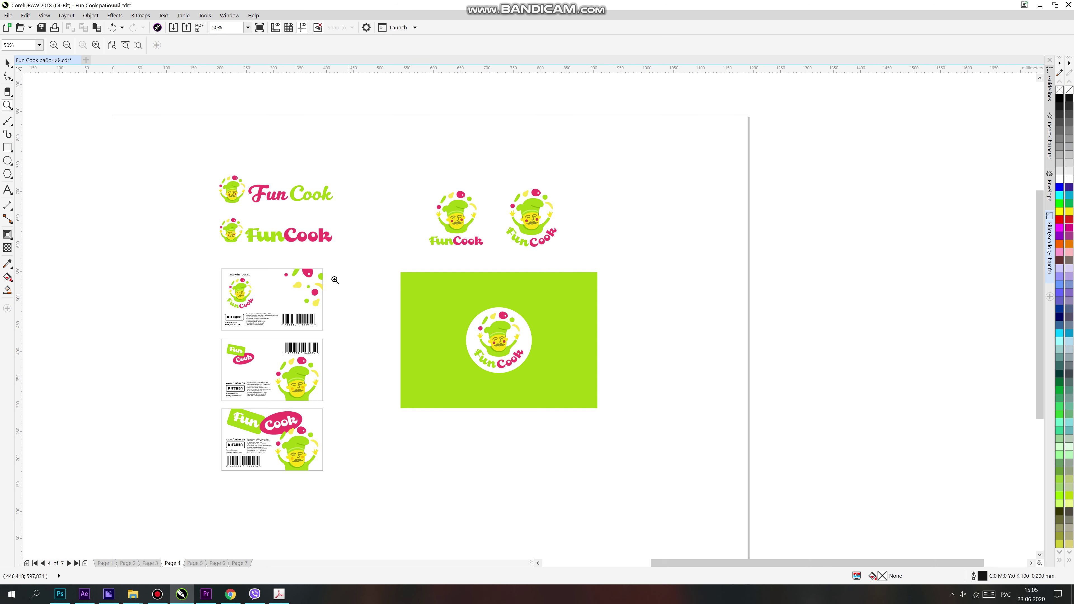
{"action": "key", "text": "h"}
{"action": "left_click_drag", "start_coordinate": [384, 327], "coordinate": [387, 282]}
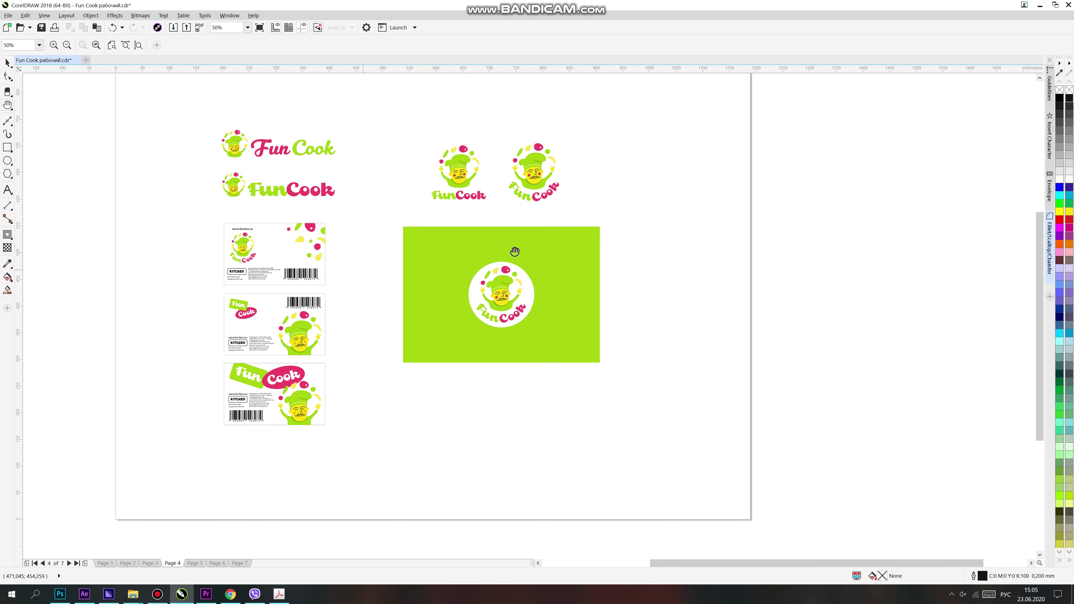
{"action": "left_click_drag", "start_coordinate": [670, 175], "coordinate": [699, 182]}
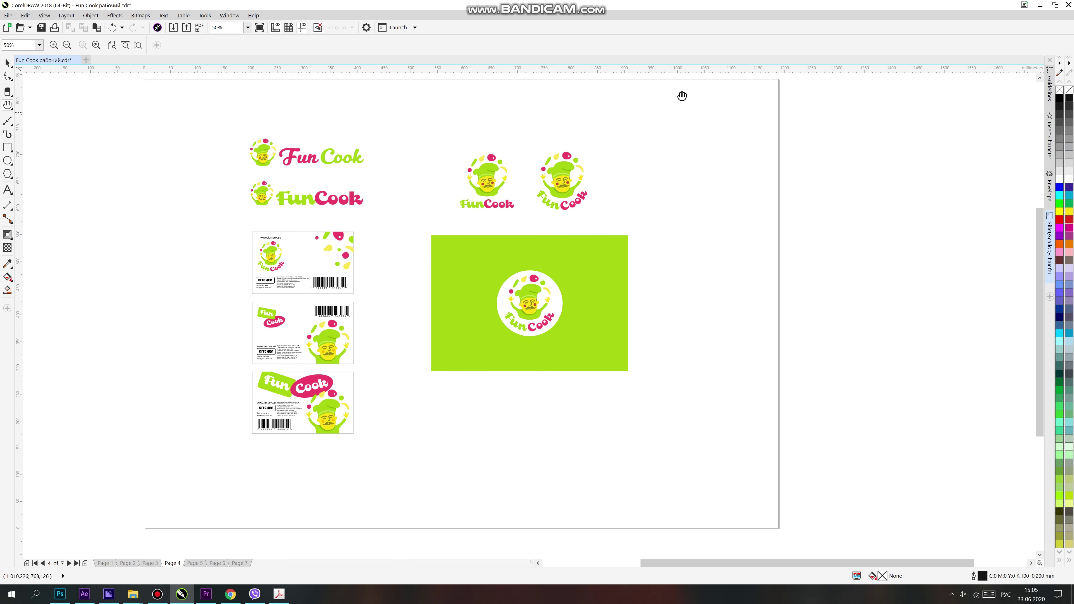
{"action": "scroll", "coordinate": [697, 169], "scroll_direction": "up", "scroll_amount": 1}
{"action": "left_click_drag", "start_coordinate": [735, 176], "coordinate": [752, 171]}
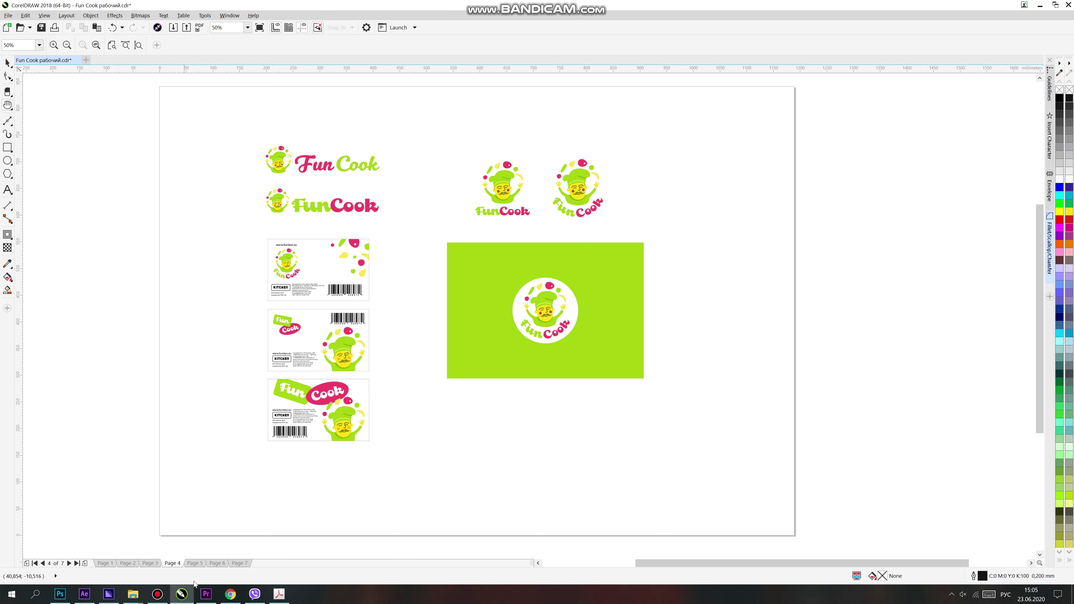
Go to page 5 and place a copy of the FunBox logo near the page's upper-right corner.
{"action": "left_click", "coordinate": [195, 563]}
{"action": "left_click_drag", "start_coordinate": [743, 169], "coordinate": [760, 154]}
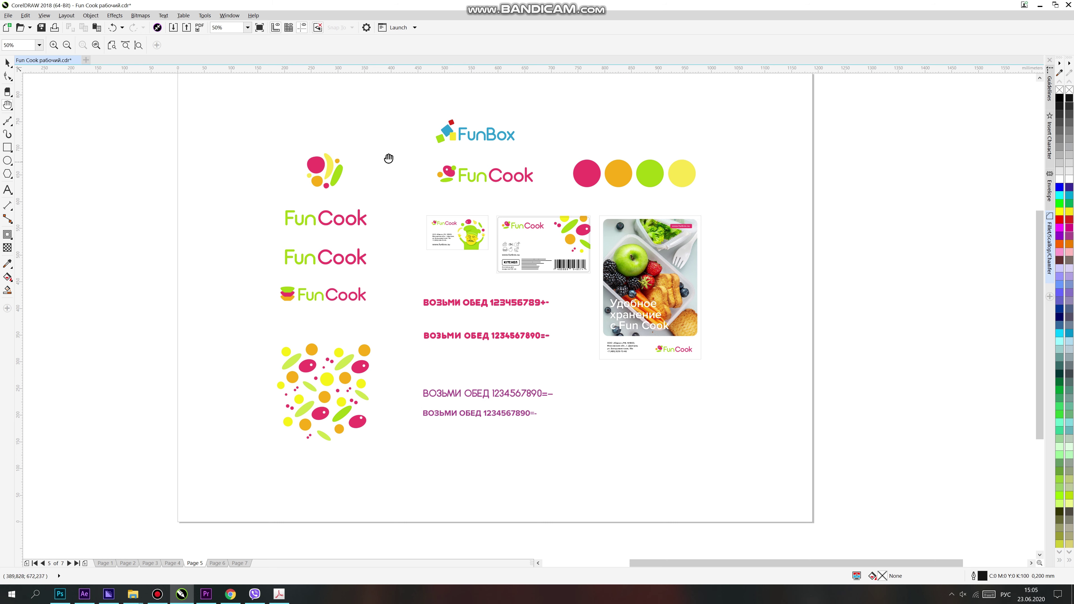
{"action": "left_click_drag", "start_coordinate": [429, 141], "coordinate": [414, 153]}
{"action": "key", "text": "z"}
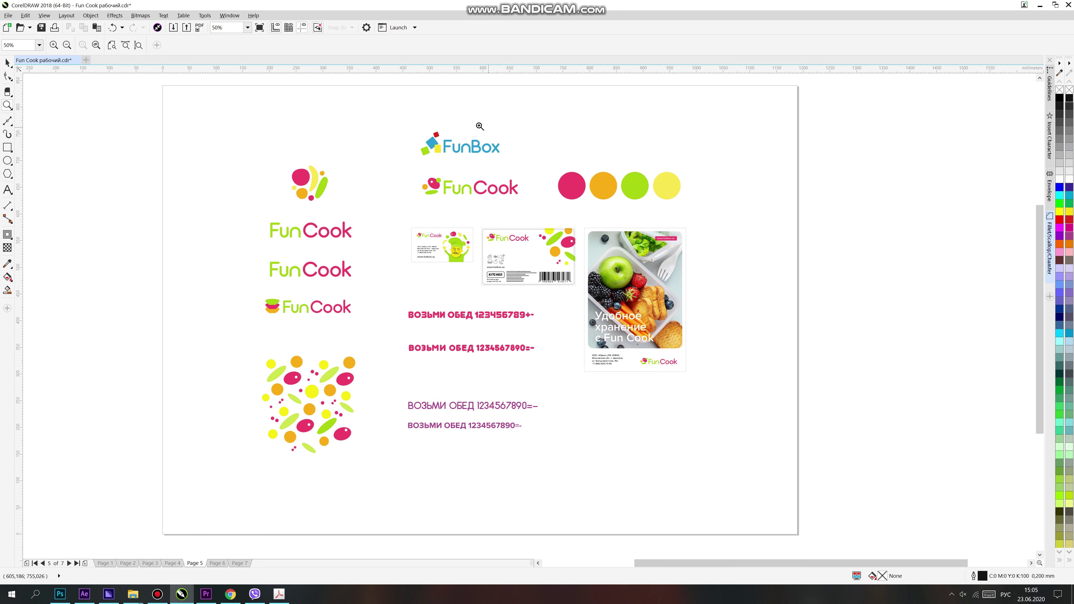
{"action": "key", "text": "space"}
{"action": "left_click_drag", "start_coordinate": [497, 147], "coordinate": [702, 159]}
{"action": "right_click", "coordinate": [745, 121]}
Examine the copied FunBox logo close up, including its coloured squares and rounded lettering, and return to the full page.
{"action": "key", "text": "z"}
{"action": "key", "text": "space"}
{"action": "left_click", "coordinate": [725, 142]}
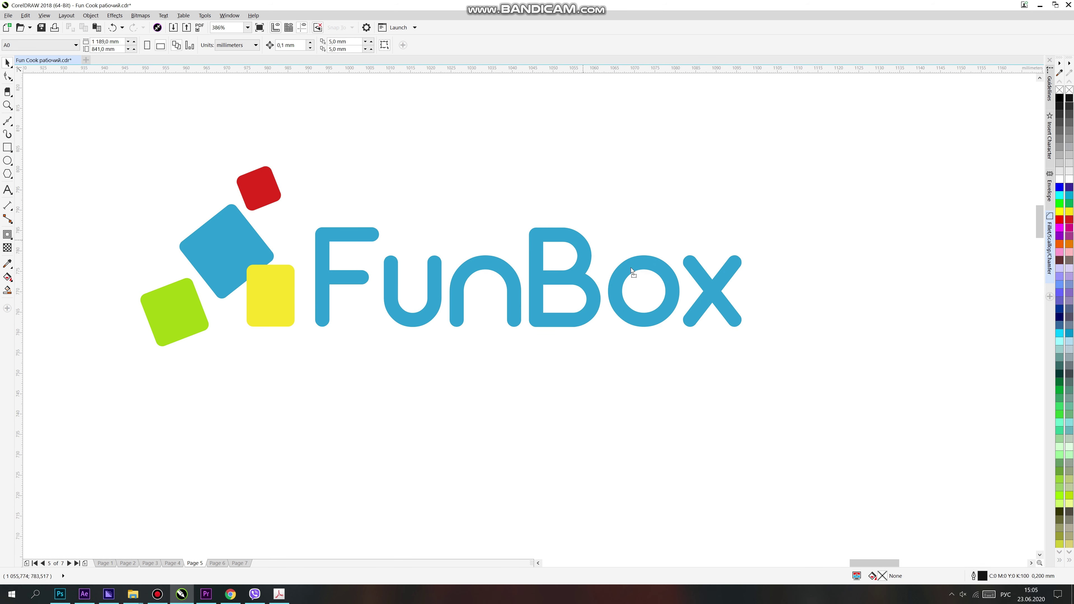
{"action": "left_click_drag", "start_coordinate": [631, 268], "coordinate": [691, 301]}
{"action": "left_click", "coordinate": [743, 151]}
{"action": "key", "text": "z"}
{"action": "right_click", "coordinate": [564, 167]}
{"action": "key", "text": "shift+F4"}
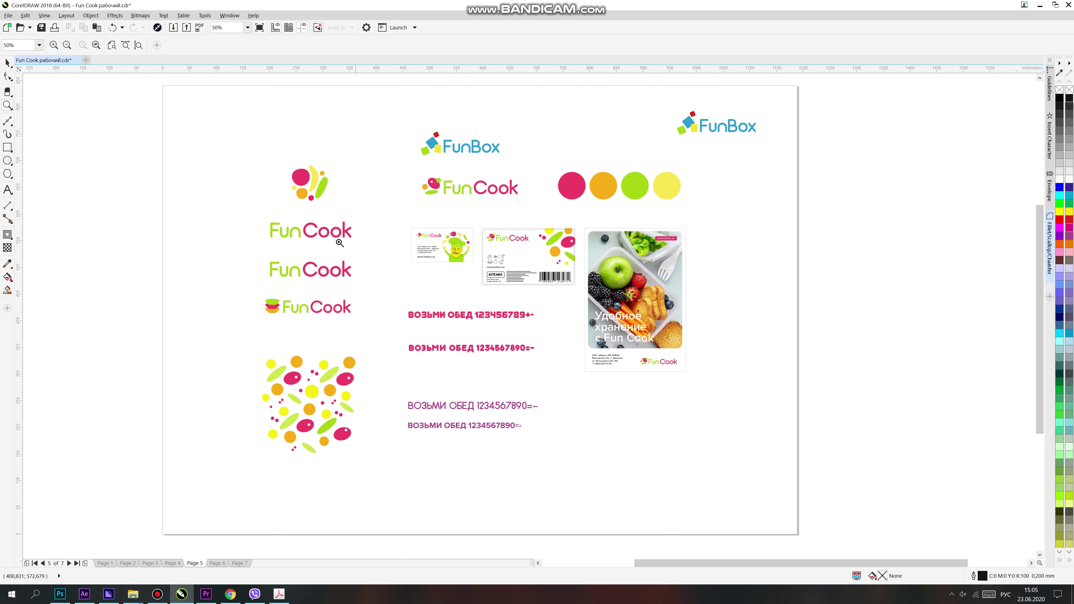
{"action": "left_click_drag", "start_coordinate": [435, 341], "coordinate": [193, 461]}
{"action": "key", "text": "space"}
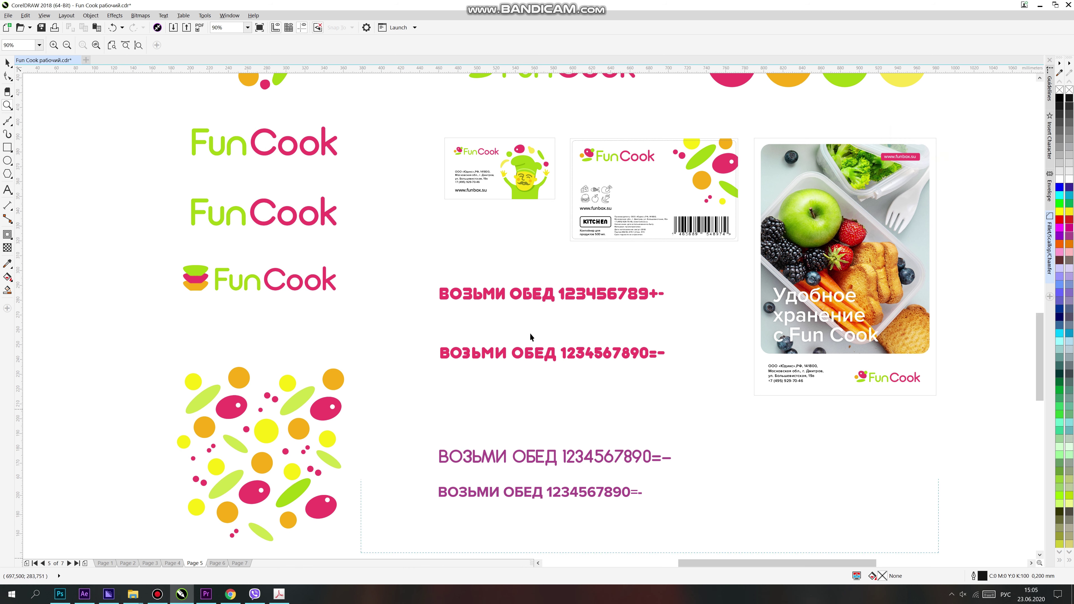
{"action": "scroll", "coordinate": [677, 296], "scroll_direction": "up", "scroll_amount": 2}
{"action": "left_click", "coordinate": [532, 363]}
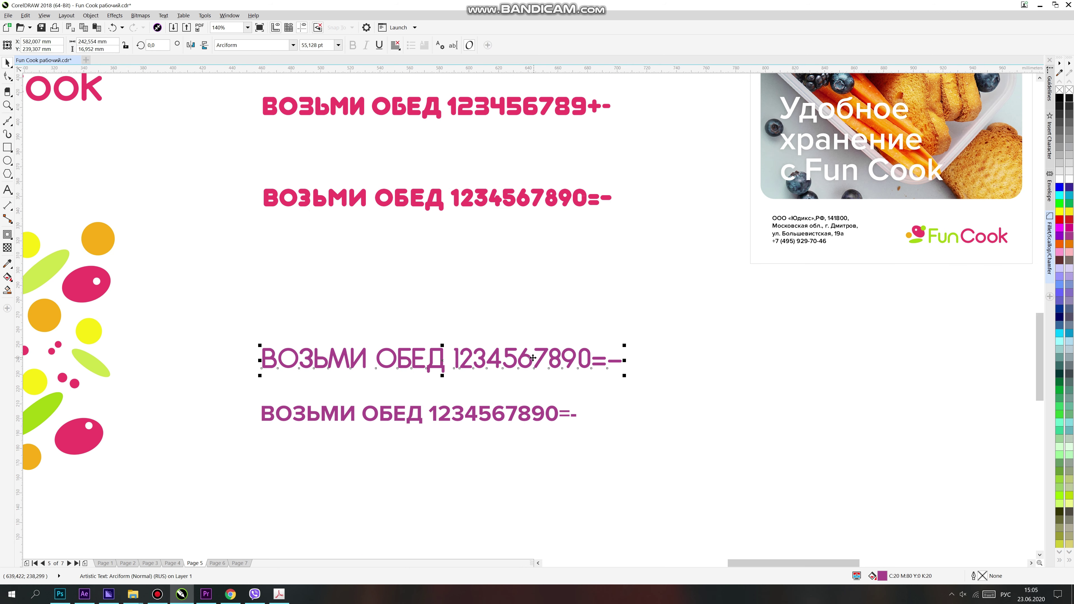
{"action": "left_click_drag", "start_coordinate": [531, 359], "coordinate": [531, 354]}
{"action": "key", "text": "z"}
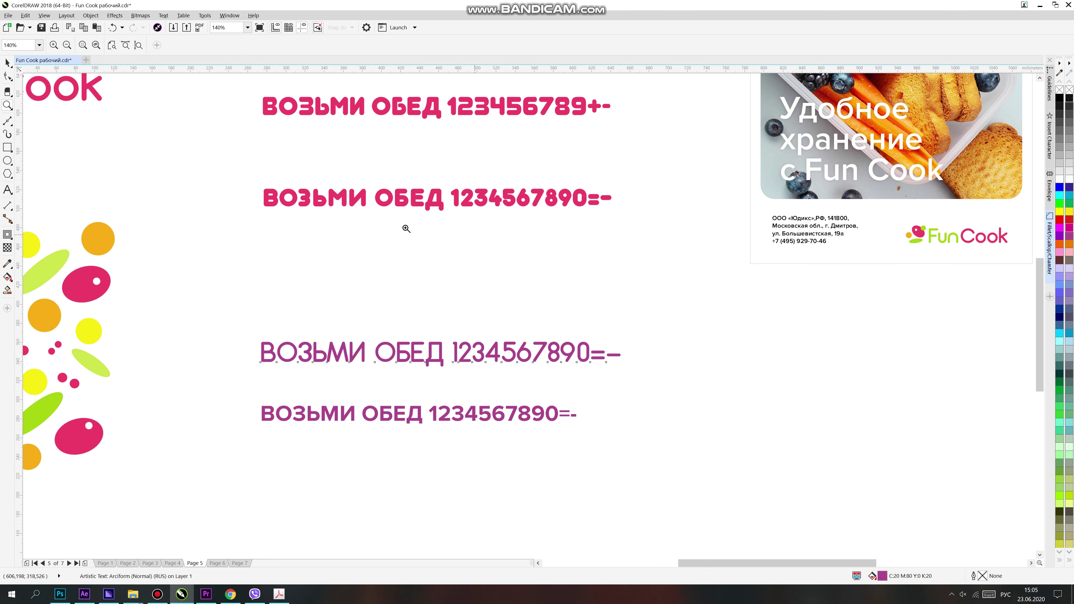
{"action": "right_click", "coordinate": [404, 229]}
{"action": "key", "text": "F3"}
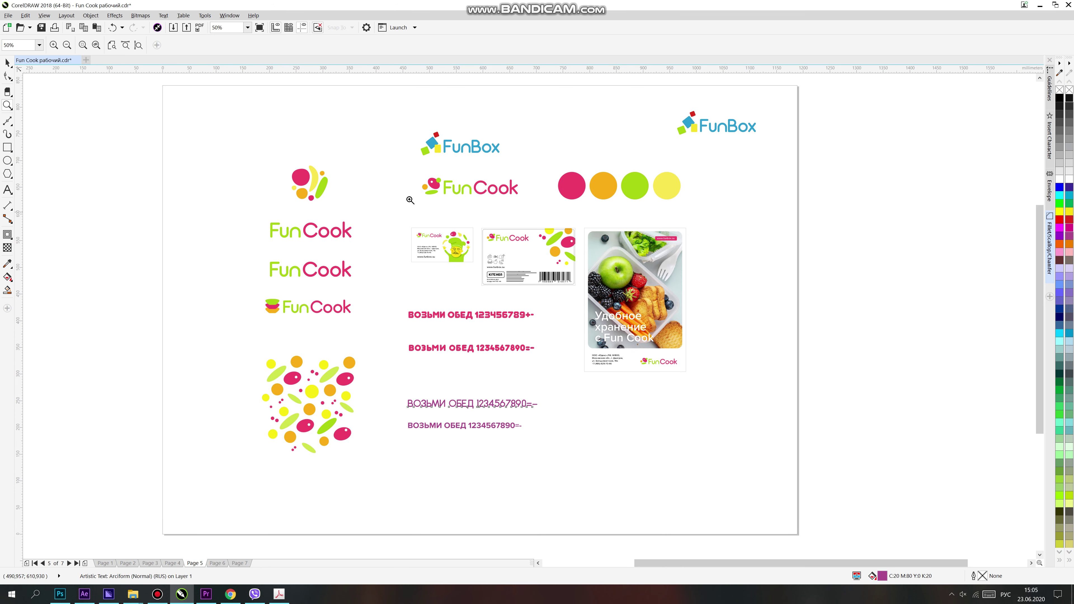
Examine the page 5 brand layout, including the small chef card and the KITCHEN container label beside it.
{"action": "left_click_drag", "start_coordinate": [702, 186], "coordinate": [677, 237]}
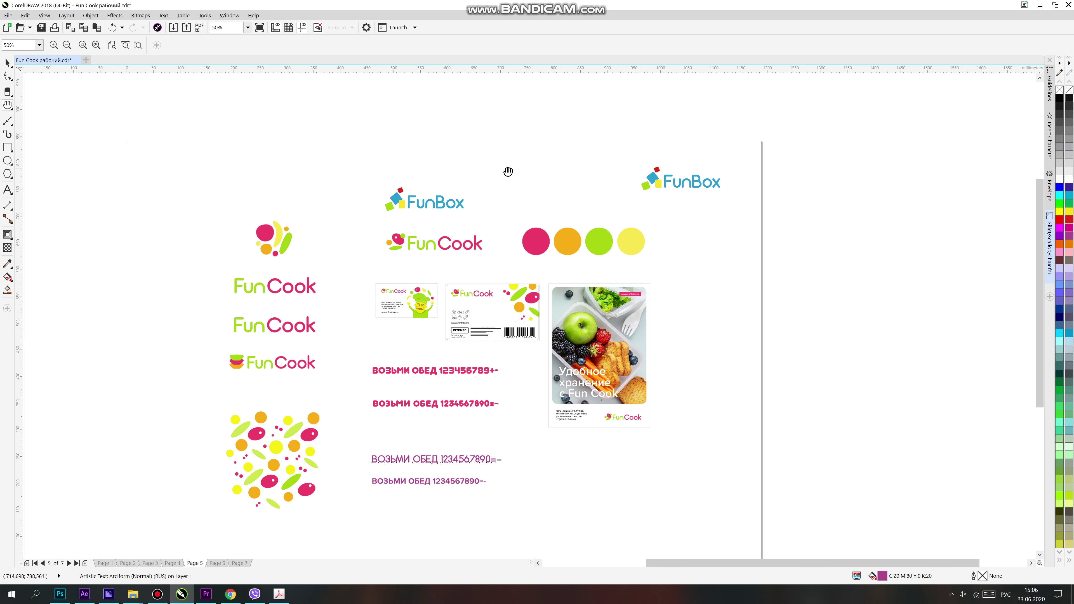
{"action": "left_click_drag", "start_coordinate": [520, 193], "coordinate": [534, 177]}
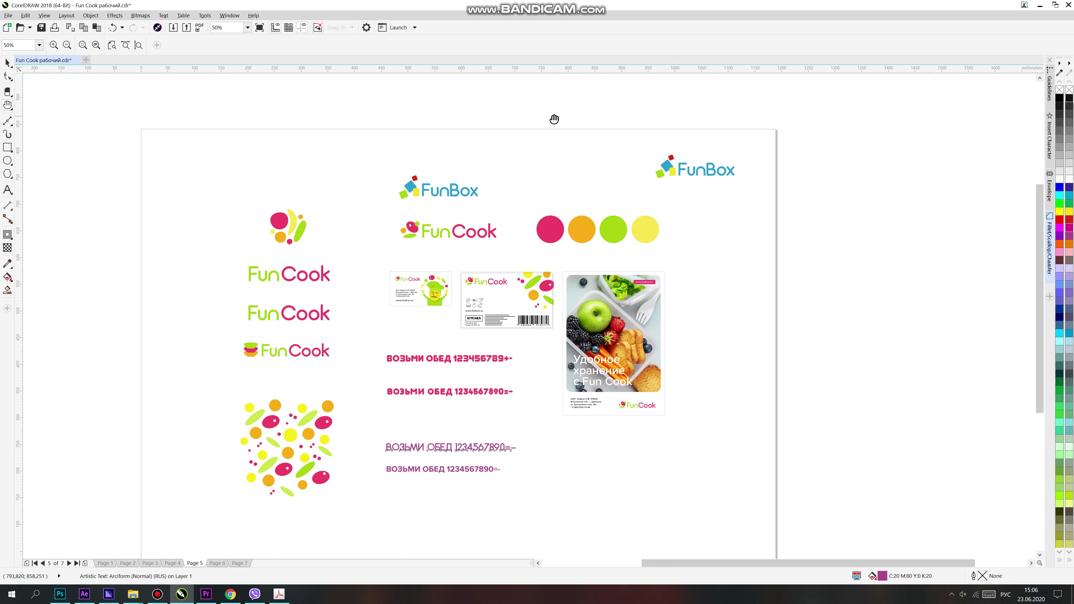
{"action": "key", "text": "z"}
{"action": "left_click_drag", "start_coordinate": [602, 184], "coordinate": [271, 330]}
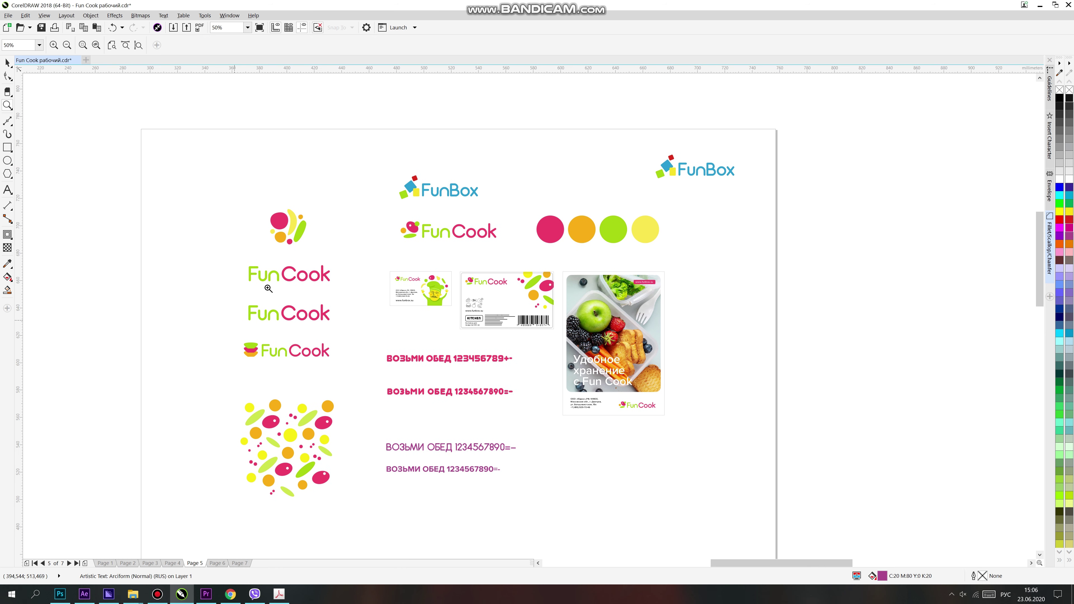
{"action": "left_click_drag", "start_coordinate": [291, 281], "coordinate": [312, 245]}
{"action": "key", "text": "F2"}
{"action": "left_click_drag", "start_coordinate": [697, 318], "coordinate": [487, 435]}
{"action": "scroll", "coordinate": [481, 386], "scroll_direction": "up", "scroll_amount": 3}
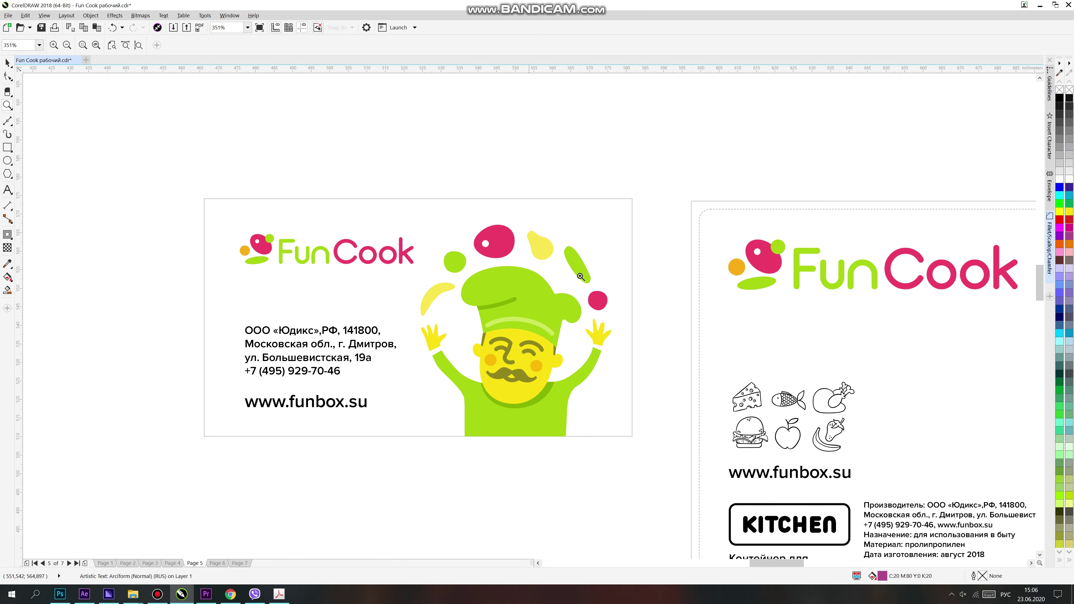
{"action": "scroll", "coordinate": [575, 215], "scroll_direction": "down", "scroll_amount": 3}
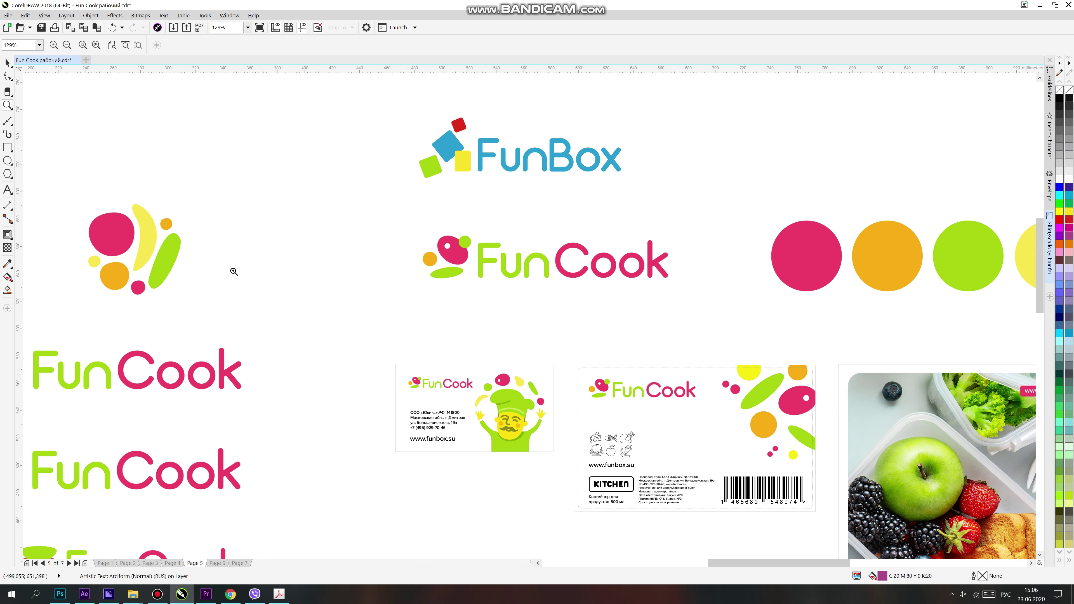
Examine the Fun Cook logo with the fruit icon directly below the original FunBox logo.
{"action": "left_click_drag", "start_coordinate": [795, 154], "coordinate": [329, 349]}
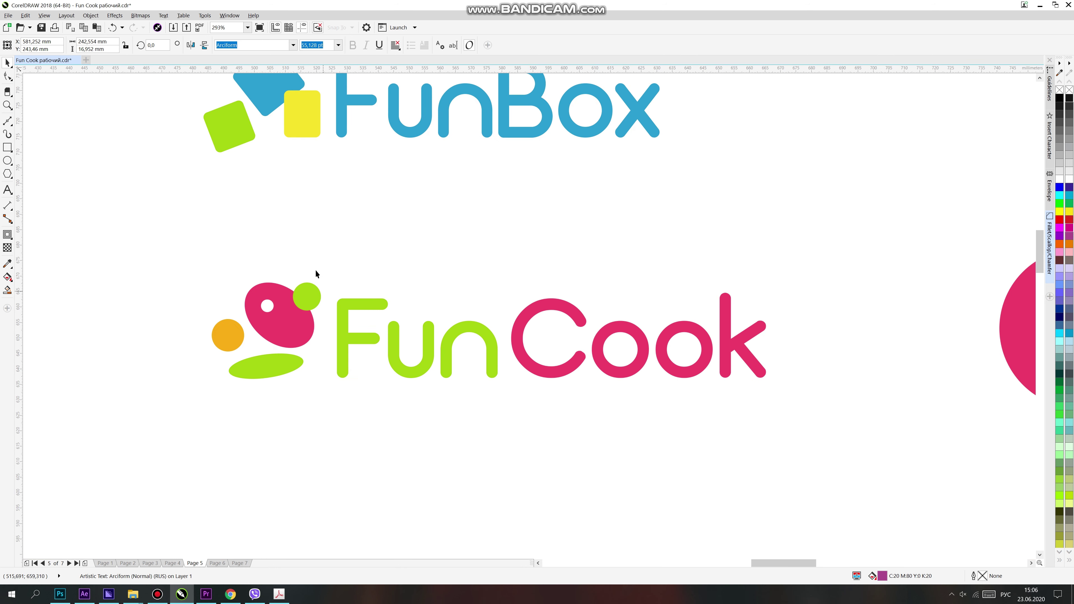
{"action": "key", "text": "h"}
{"action": "left_click_drag", "start_coordinate": [511, 211], "coordinate": [507, 184]}
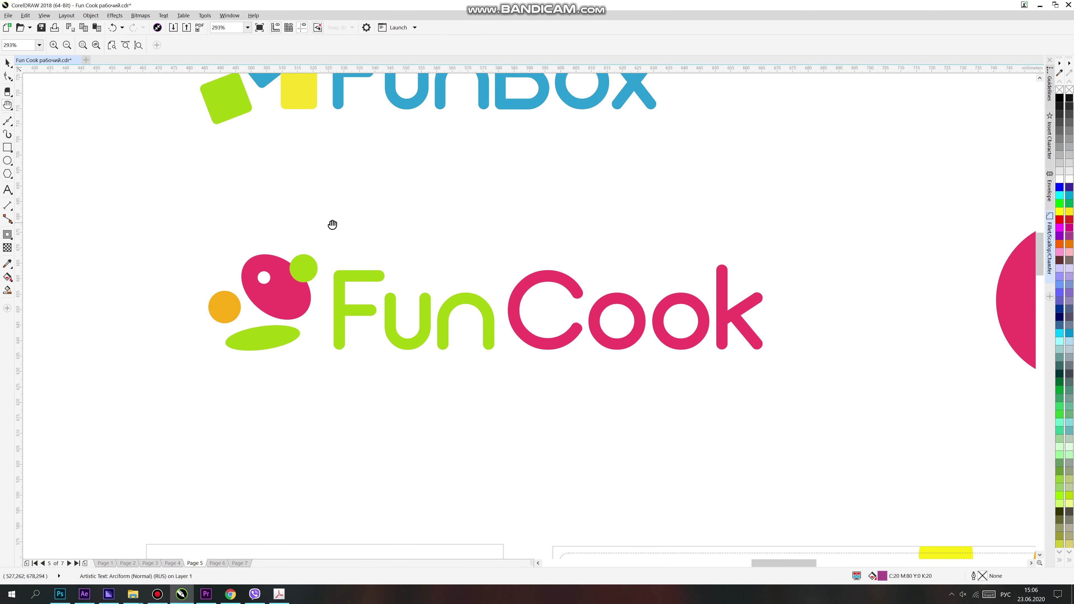